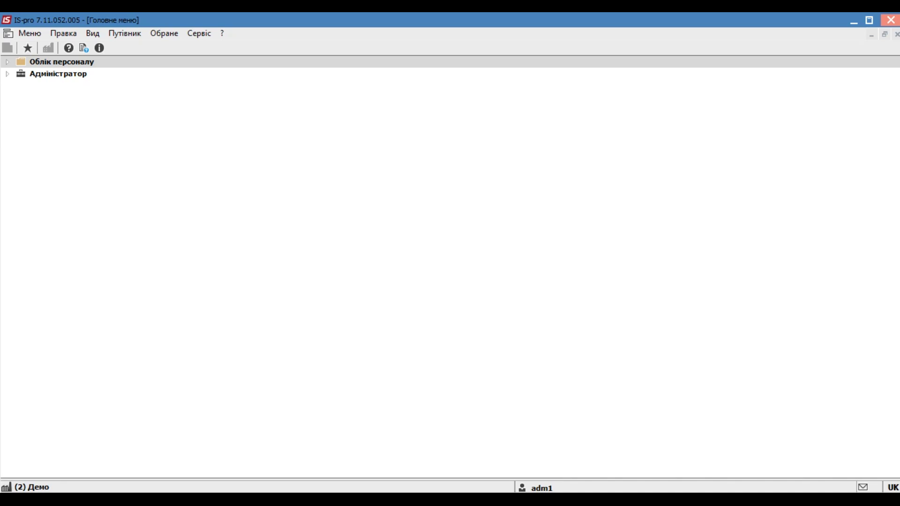
# Open the Об'єднана звітність register in the Результати розрахунку section of Облік праці й заробітної плати
pyautogui.click(7, 62)
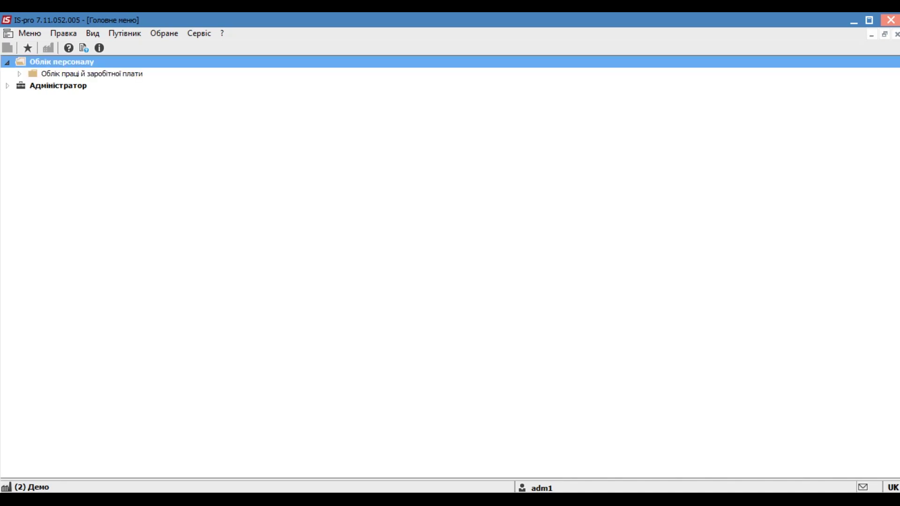
pyautogui.press('Right')
pyautogui.press('Right')
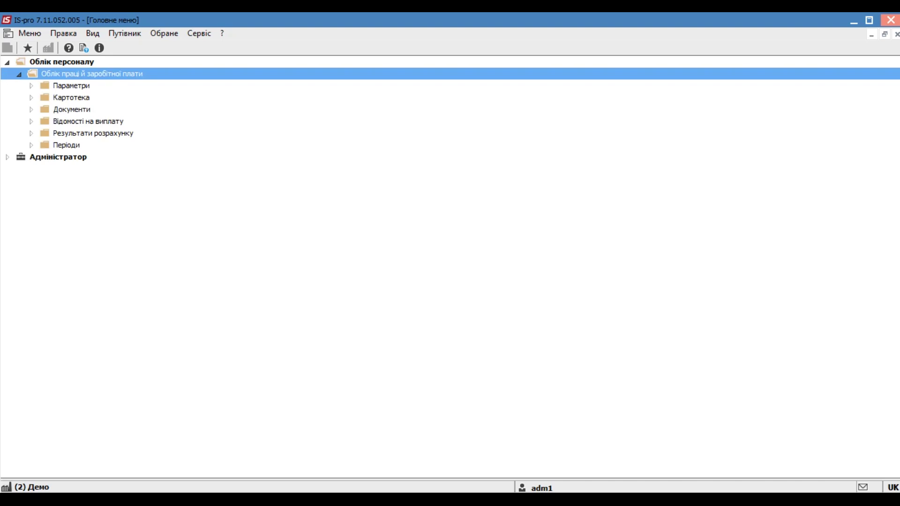
pyautogui.click(32, 134)
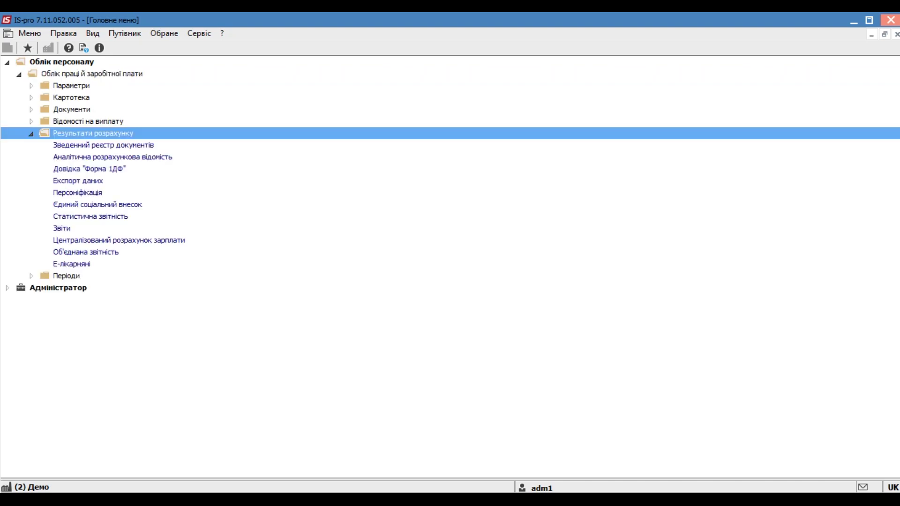
pyautogui.press('Down')
pyautogui.press('Down')
pyautogui.press('Down')
pyautogui.press('Down')
pyautogui.press('Down')
pyautogui.press('Down')
pyautogui.press('Down')
pyautogui.press('Down')
pyautogui.press('Down')
pyautogui.press('Down')
pyautogui.press('Return')
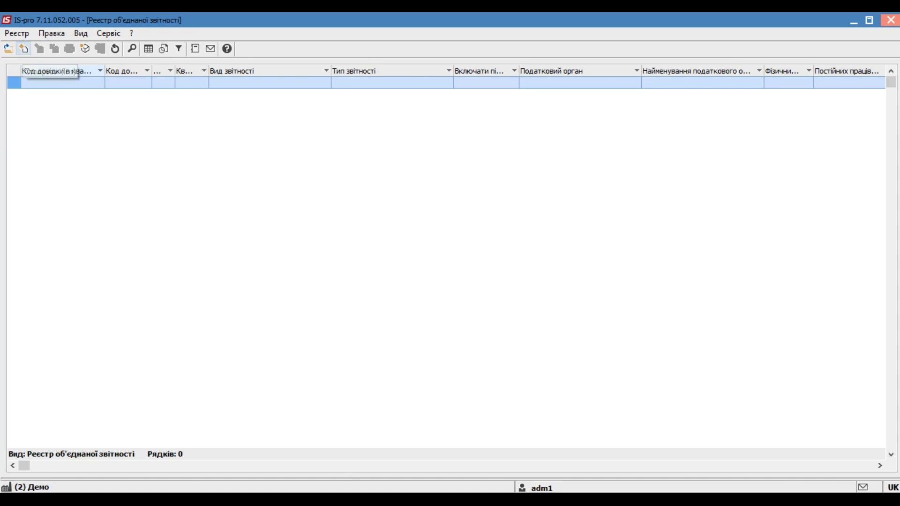
# Start creating a new combined report in the register
pyautogui.click(16, 34)
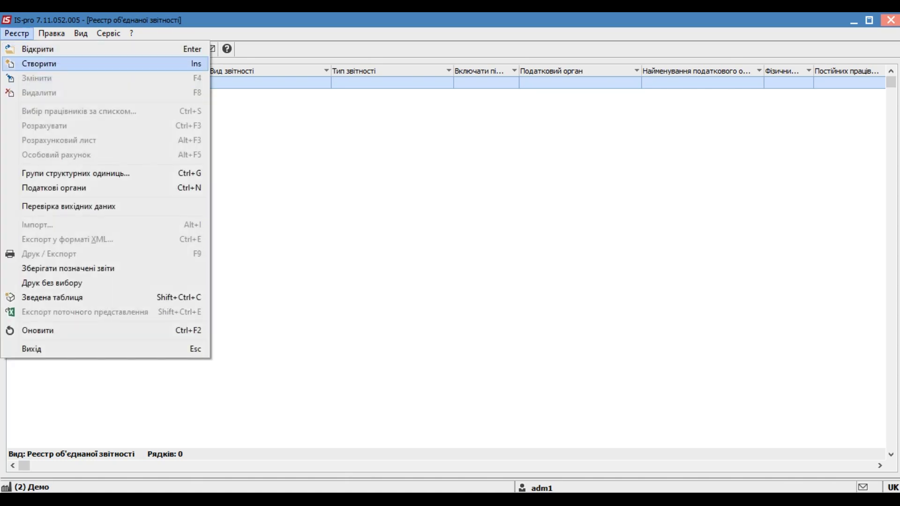
pyautogui.click(39, 64)
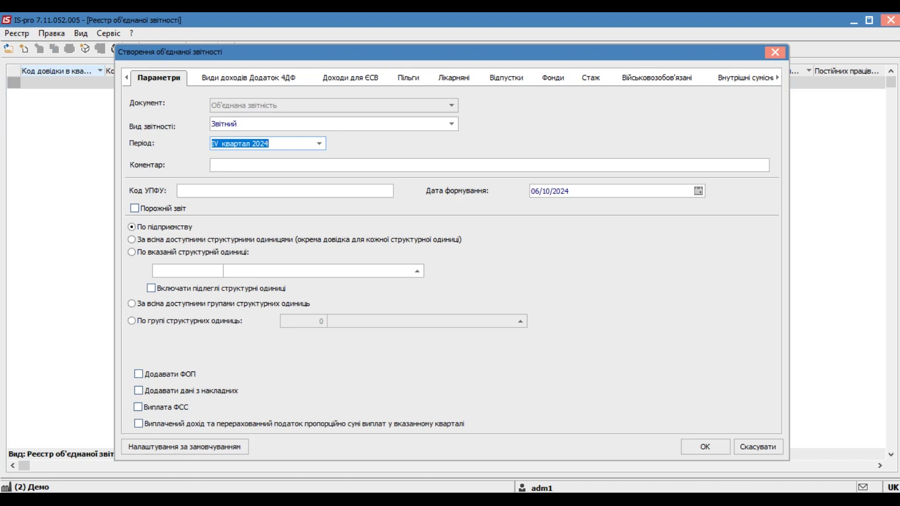
pyautogui.click(319, 144)
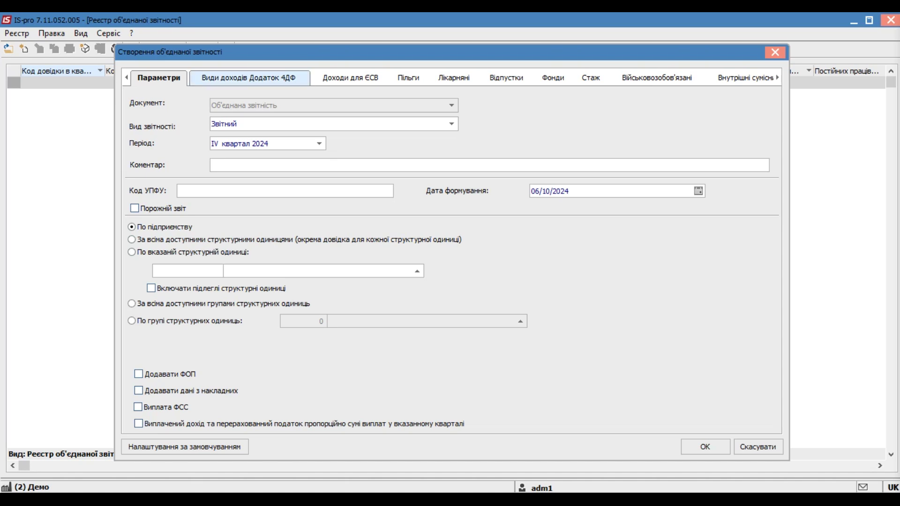
# Review the new report's settings for income types, ЄСВ income, benefits, sick leave, vacations, funds and other options
pyautogui.click(249, 78)
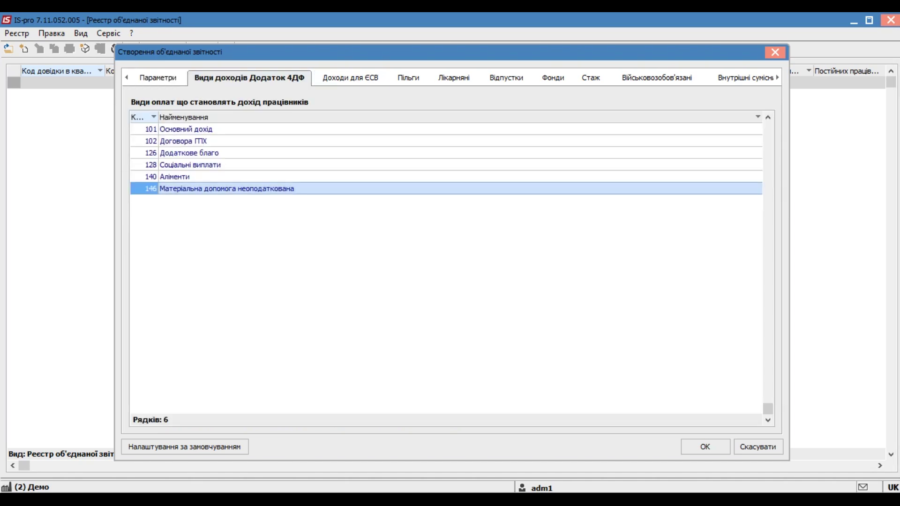
pyautogui.click(350, 78)
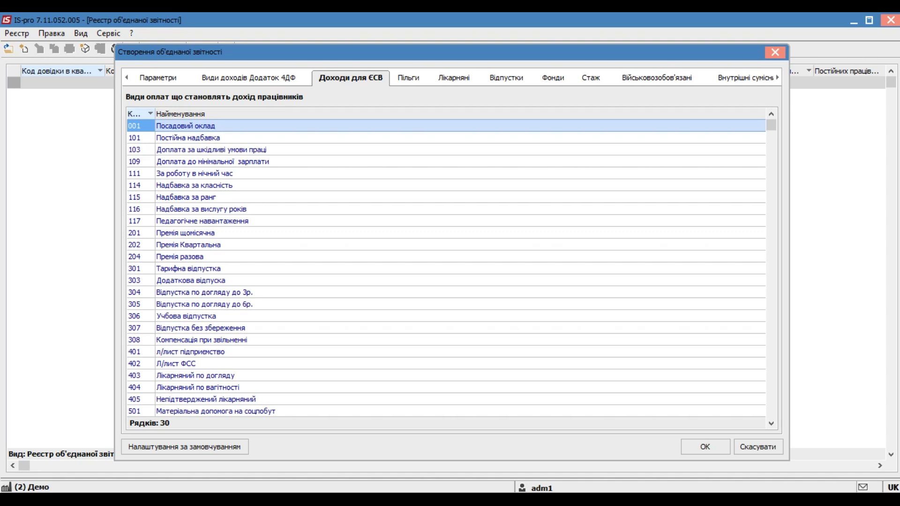
pyautogui.click(409, 77)
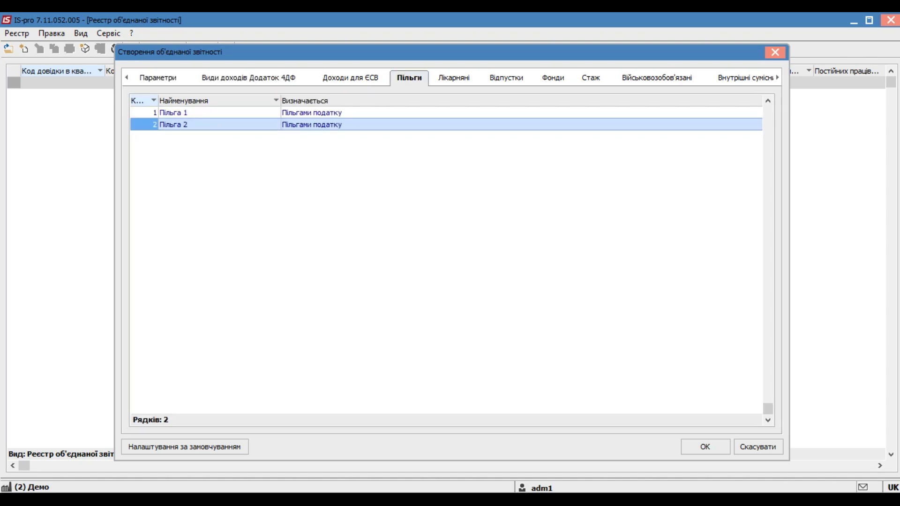
pyautogui.click(454, 77)
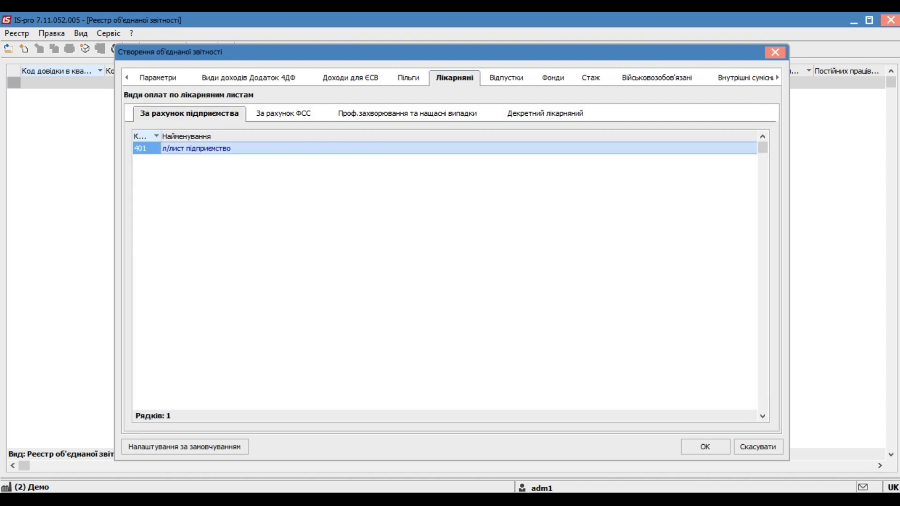
pyautogui.click(506, 78)
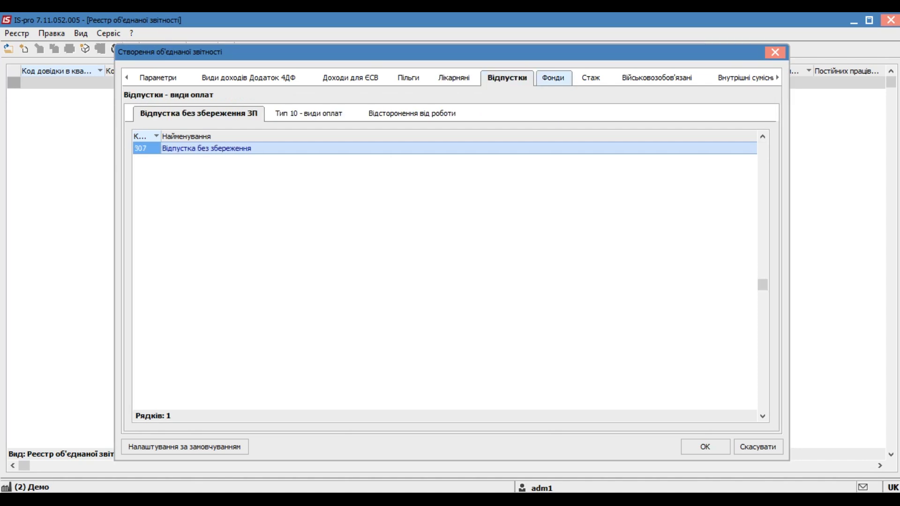
pyautogui.click(553, 77)
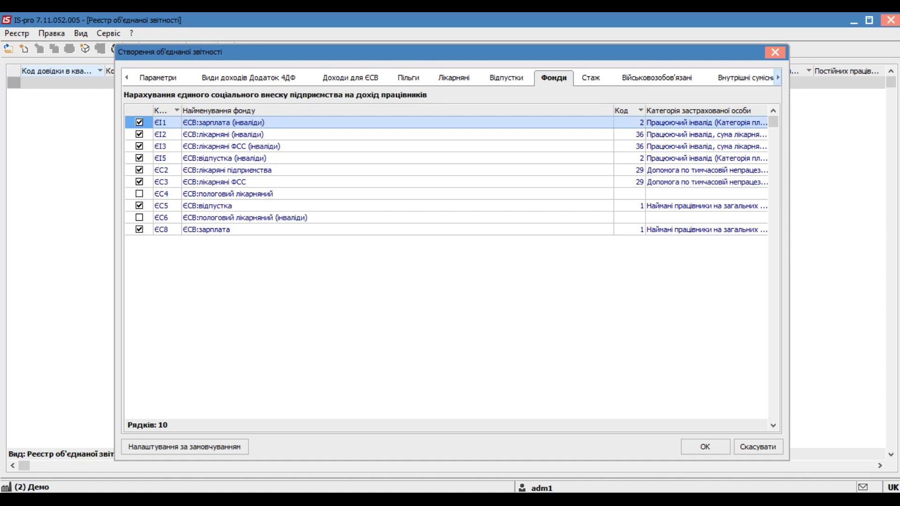
pyautogui.click(777, 78)
pyautogui.click(777, 77)
pyautogui.click(777, 77)
pyautogui.click(777, 77)
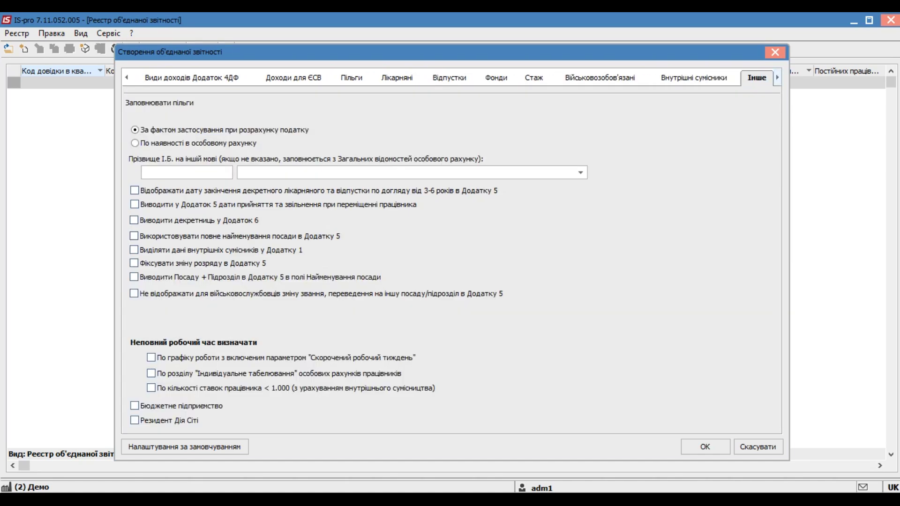
pyautogui.click(777, 78)
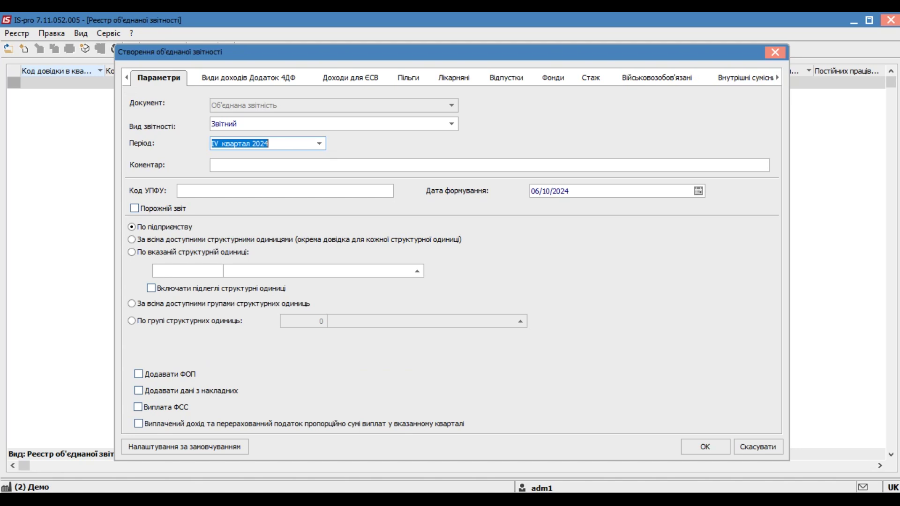
# Set the report kind to Звітний and the period to III квартал 2024 in the report parameters
pyautogui.click(451, 124)
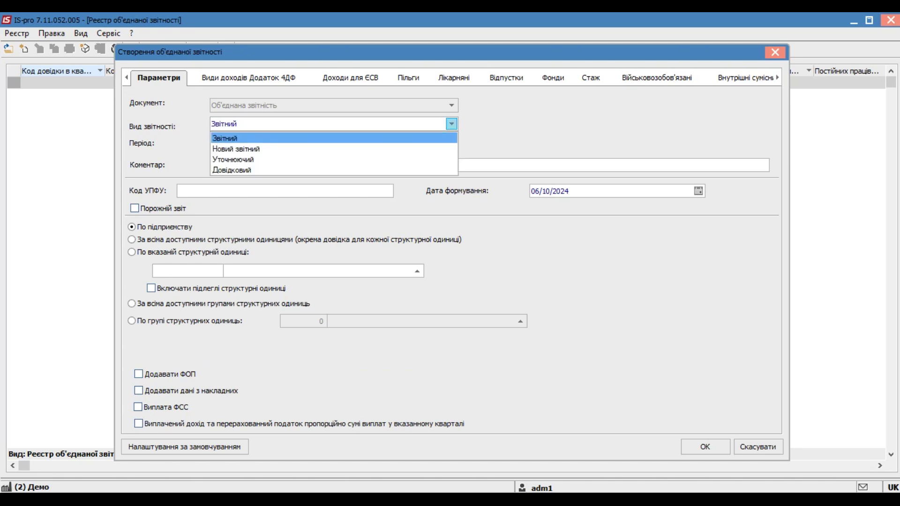
pyautogui.press('Return')
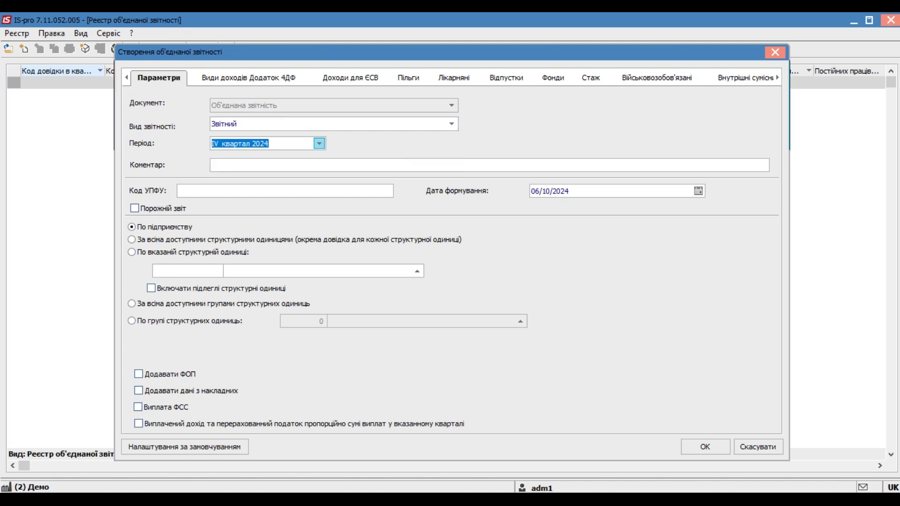
pyautogui.click(319, 144)
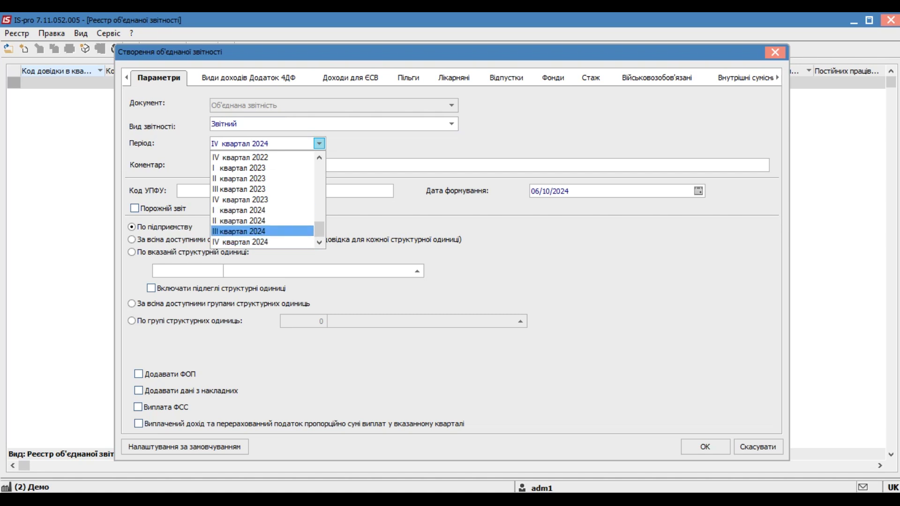
pyautogui.press('Return')
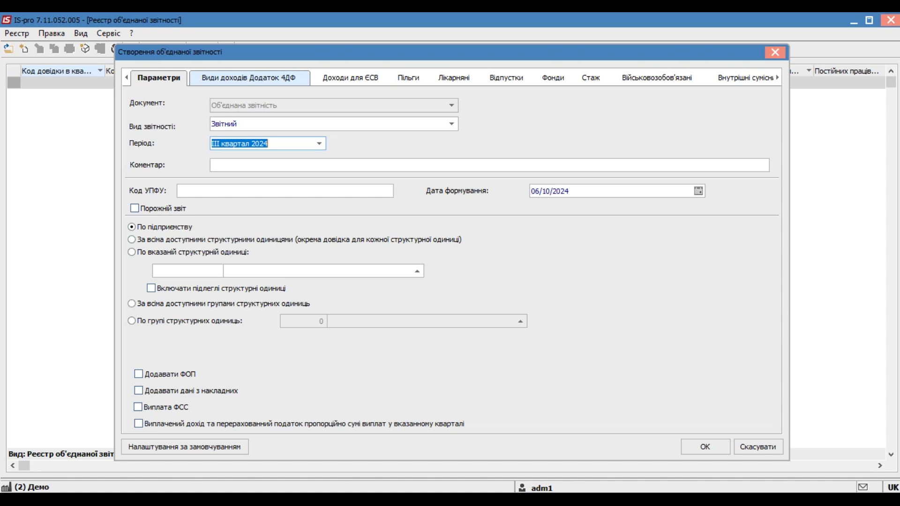
# Open income type 101 Основний дохід of Додаток 4ДФ for editing and bring up its payment type selection
pyautogui.click(249, 78)
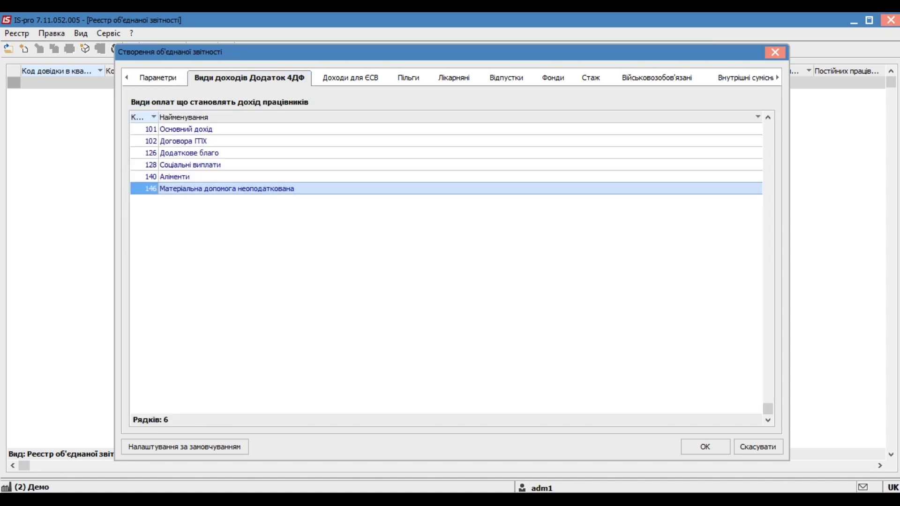
pyautogui.click(186, 129)
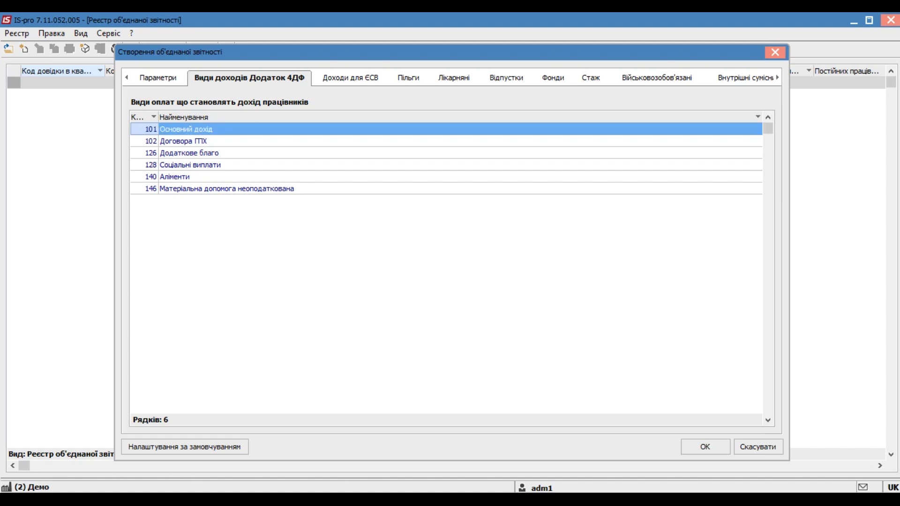
pyautogui.rightClick(221, 128)
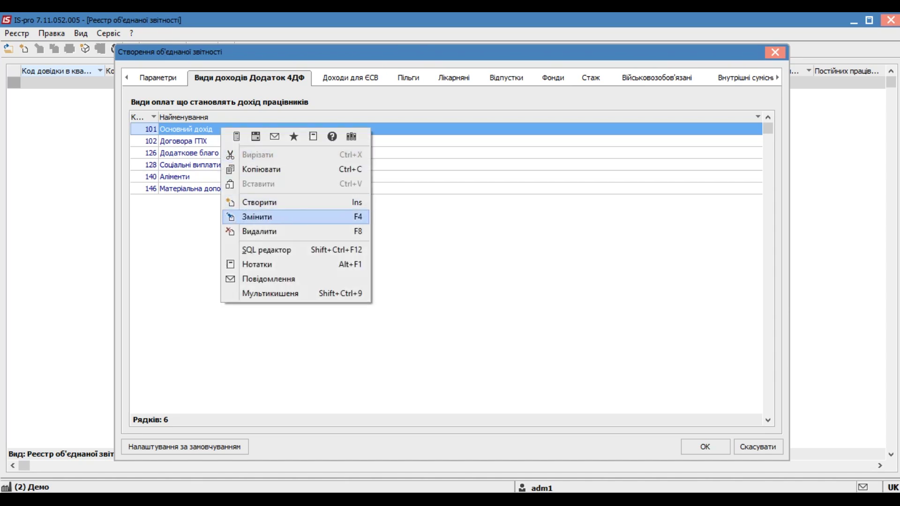
pyautogui.press('Return')
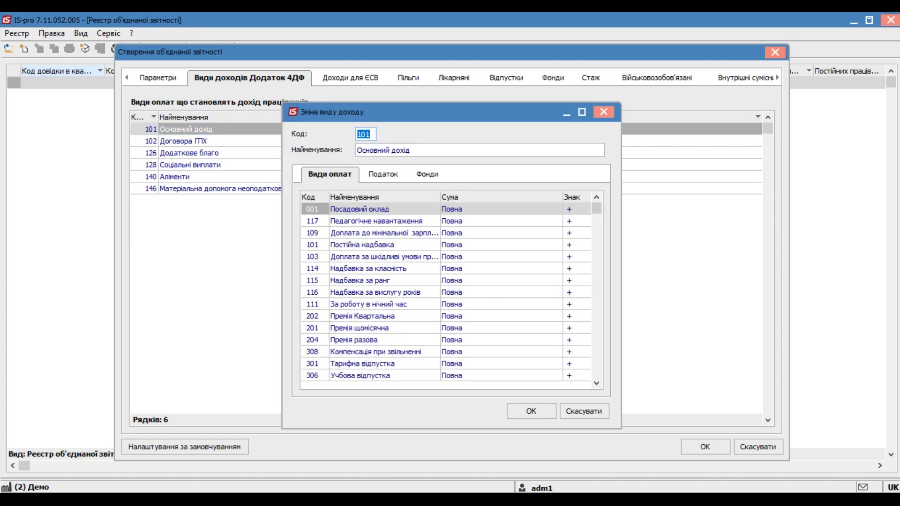
pyautogui.click(452, 209)
pyautogui.rightClick(385, 303)
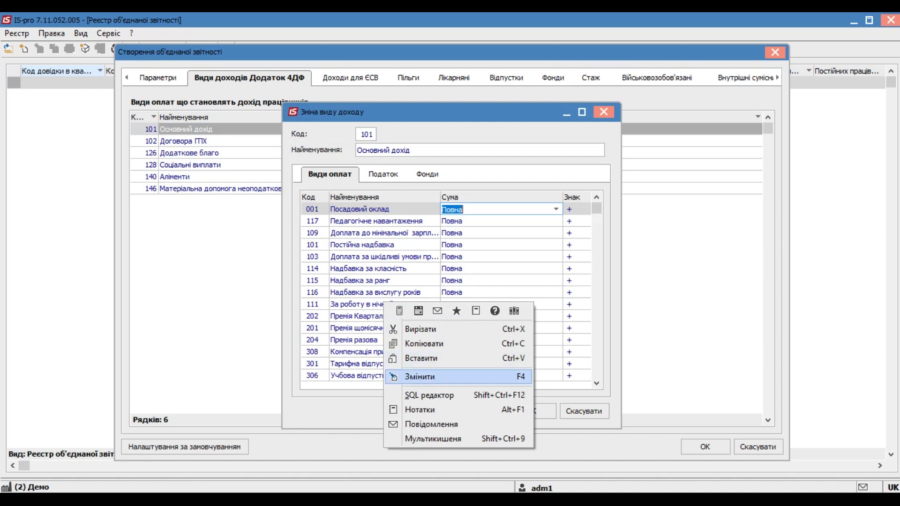
pyautogui.press('Return')
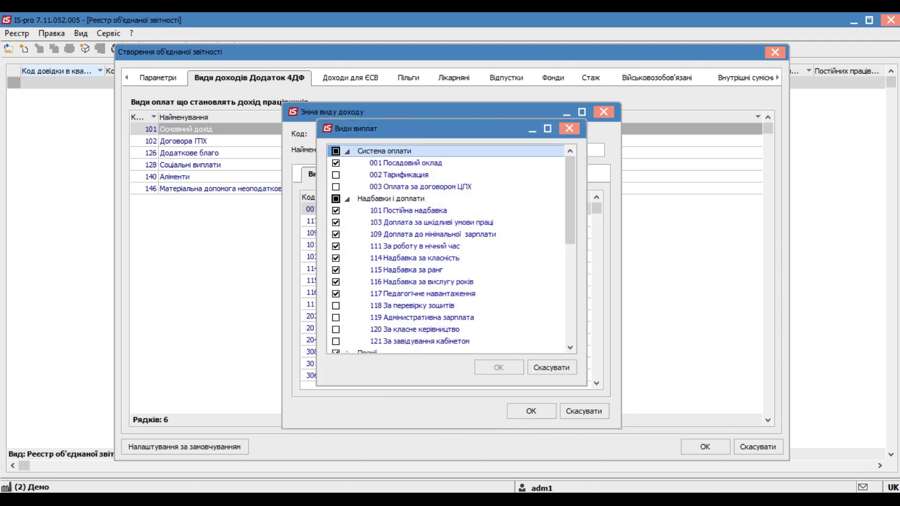
# Examine which payment types are included in the Система оплати, Відпустки and Премії groups for Основний дохід
pyautogui.moveTo(474, 133); pyautogui.dragTo(497, 61)
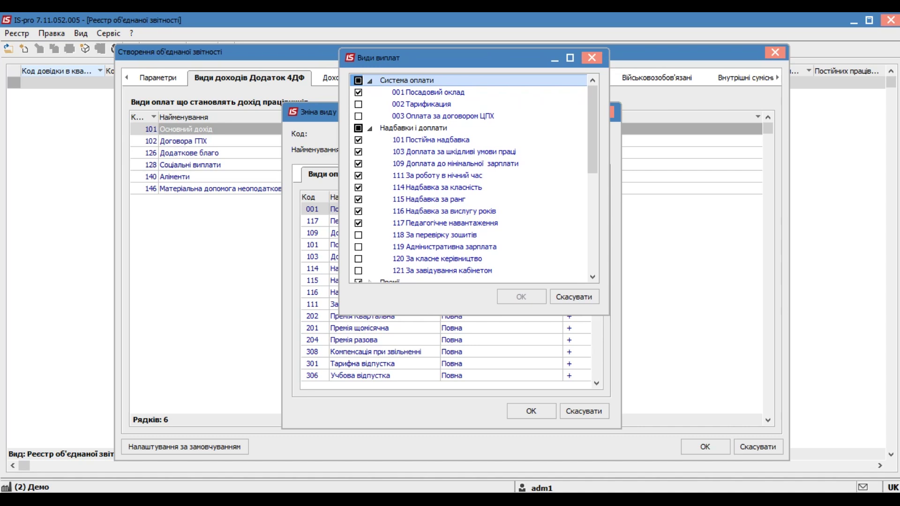
pyautogui.click(369, 128)
pyautogui.click(370, 80)
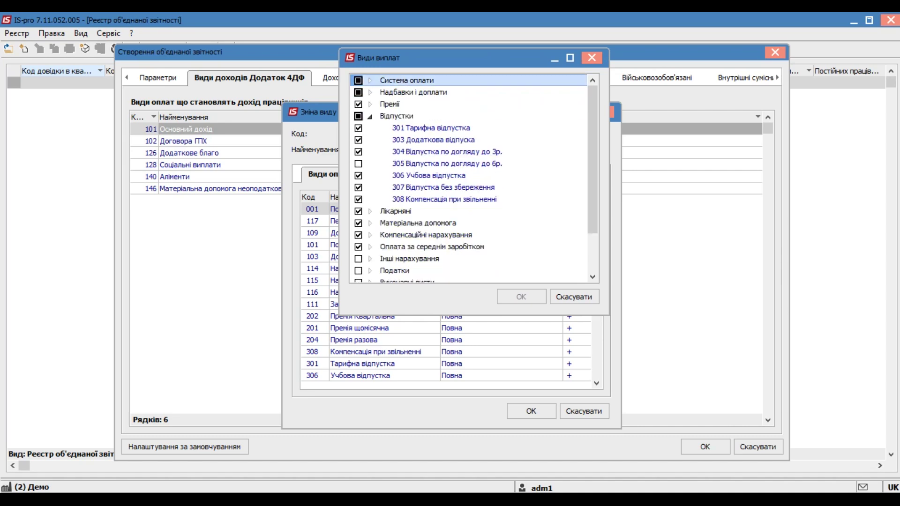
pyautogui.click(370, 116)
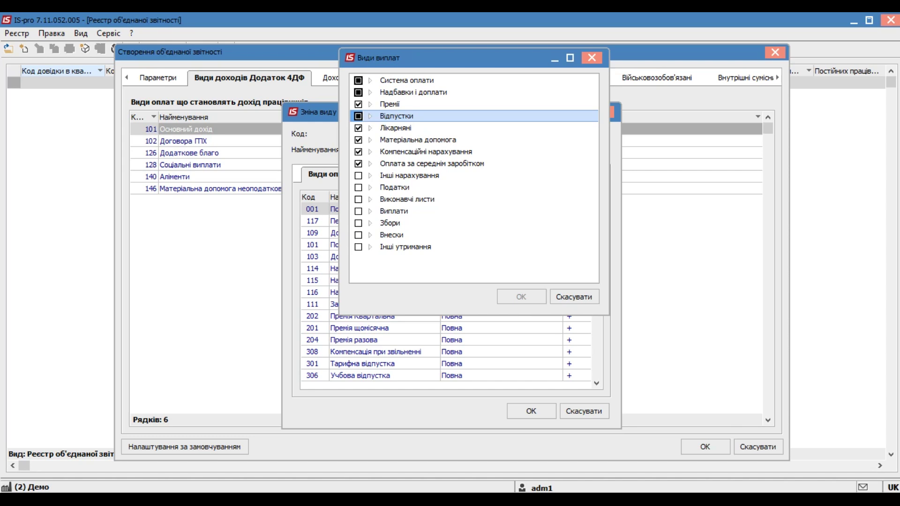
pyautogui.click(370, 80)
pyautogui.click(428, 93)
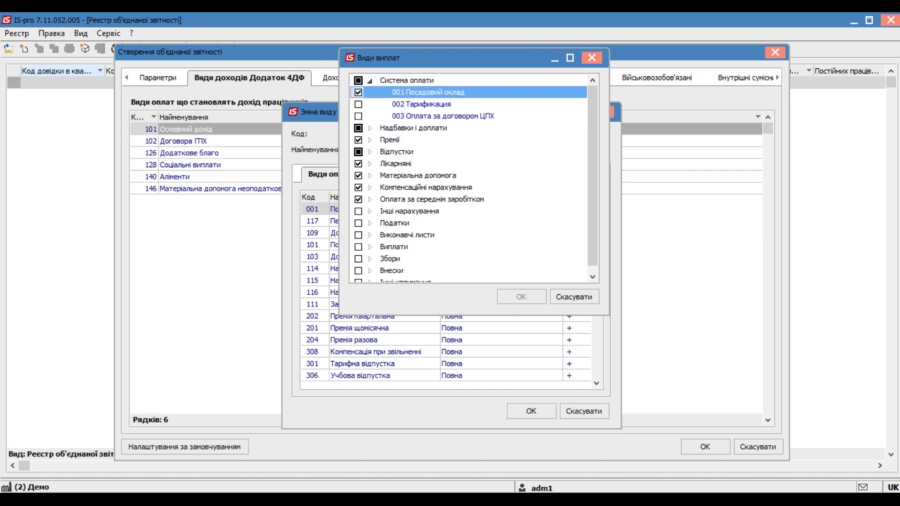
pyautogui.click(422, 105)
pyautogui.click(443, 116)
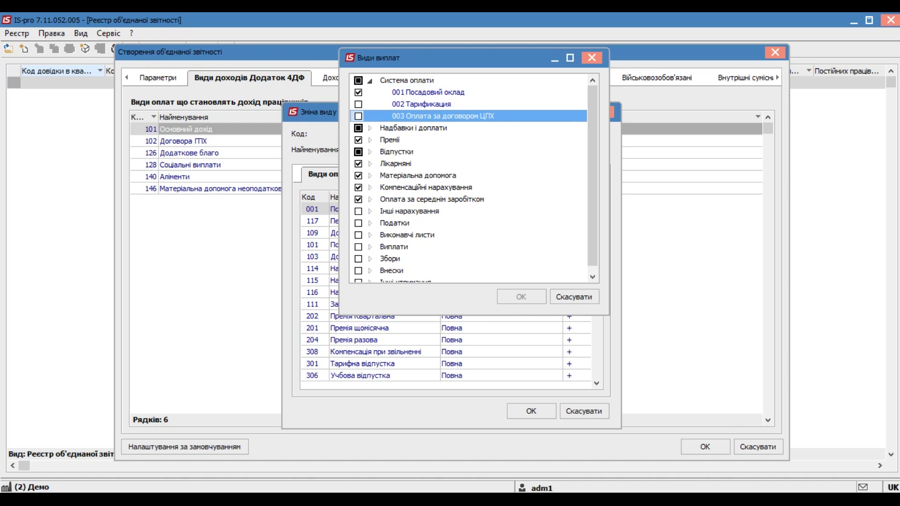
pyautogui.click(370, 81)
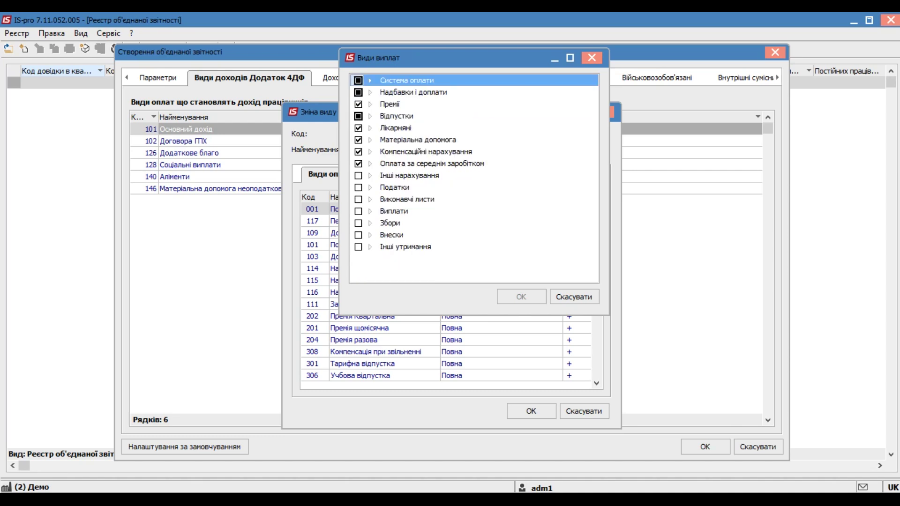
pyautogui.click(390, 105)
pyautogui.press('Right')
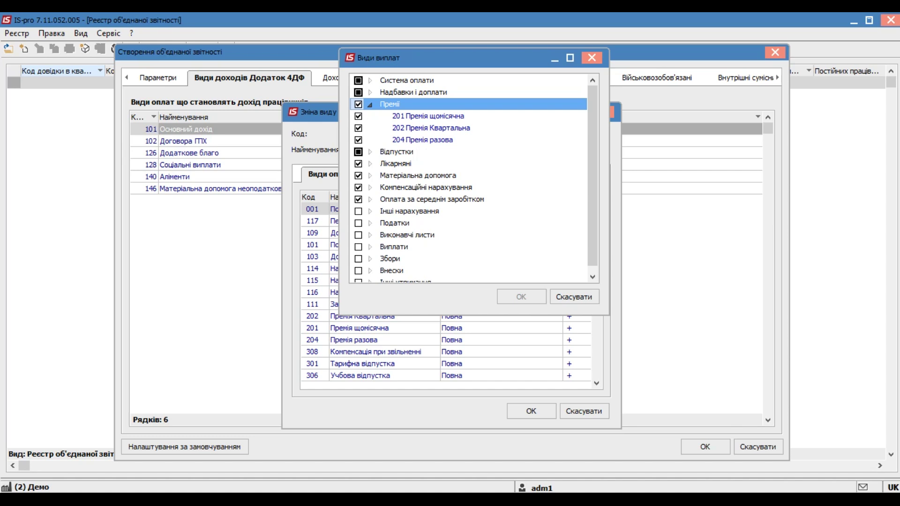
# Include payment type 118 За перевірку зошитів from the Надбавки і доплати group and confirm the selection
pyautogui.press('Up')
pyautogui.press('Right')
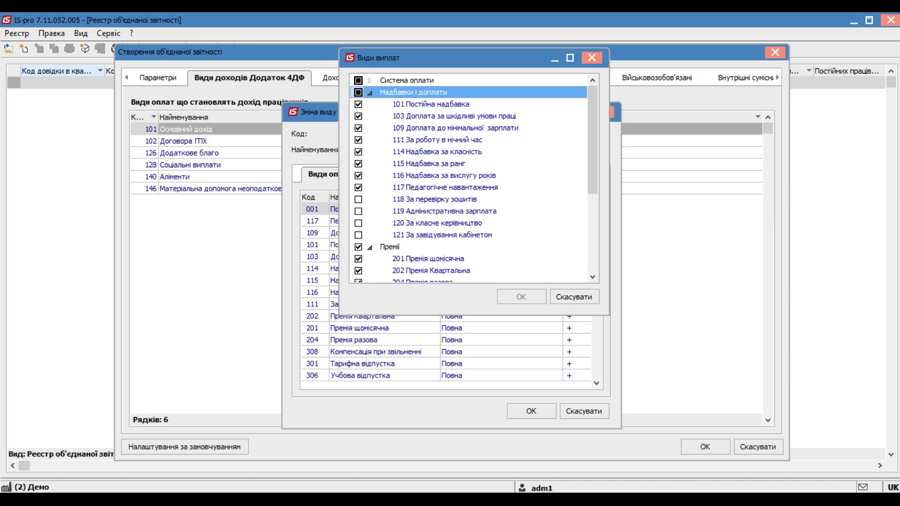
pyautogui.click(358, 200)
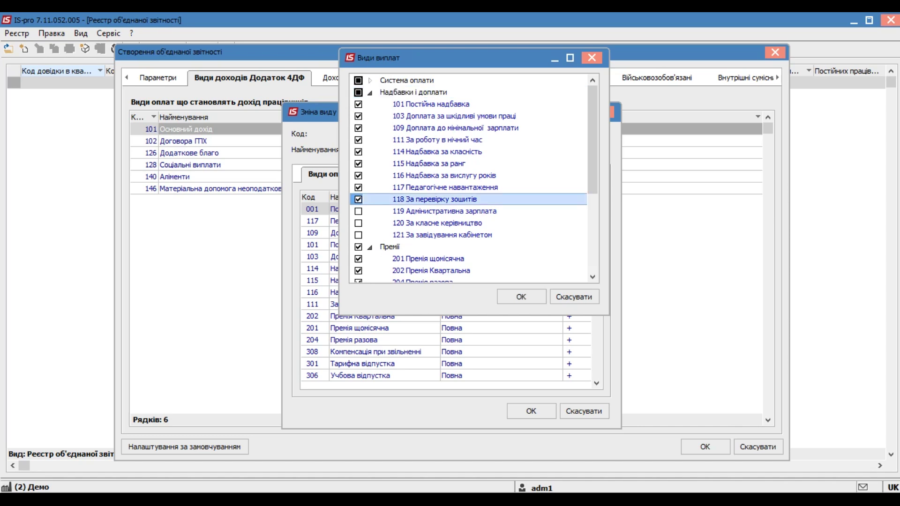
pyautogui.press('Return')
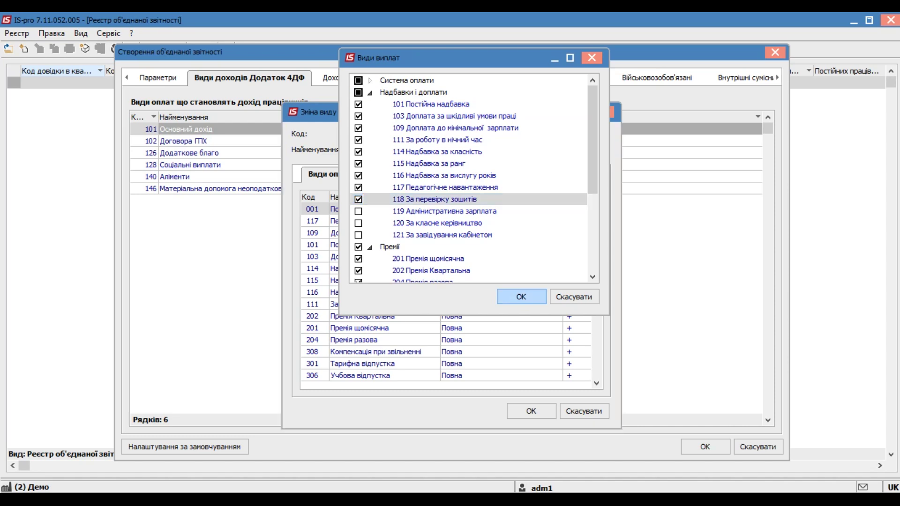
# Confirm the Основний дохід changes and include payment types 118 За перевірку зошитів, 119 Адміністративна зарплата and 120 За класне керівництво in Доходи для ЄСВ
pyautogui.press('Return')
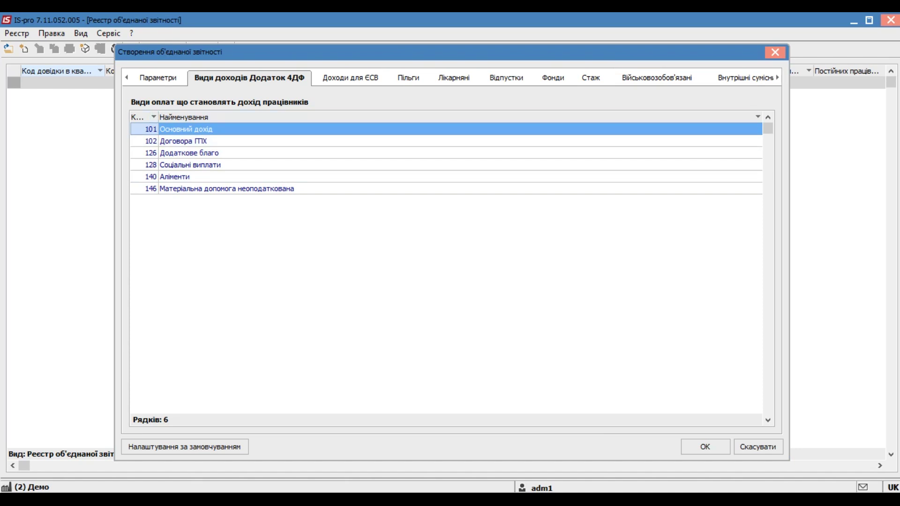
pyautogui.click(351, 79)
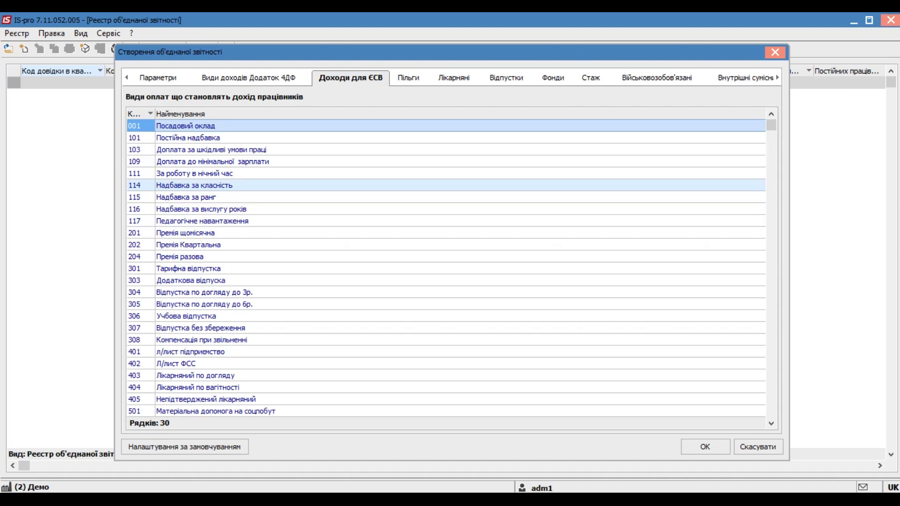
pyautogui.rightClick(343, 237)
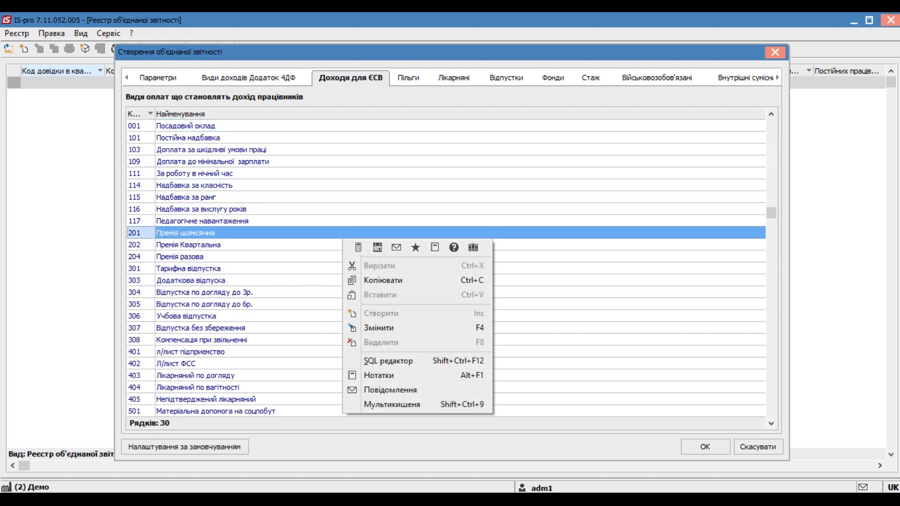
pyautogui.press('Return')
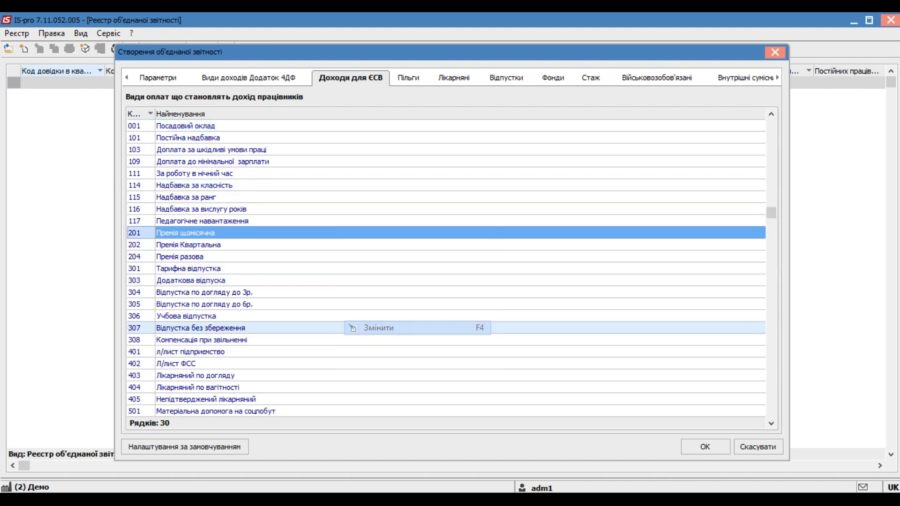
pyautogui.click(412, 270)
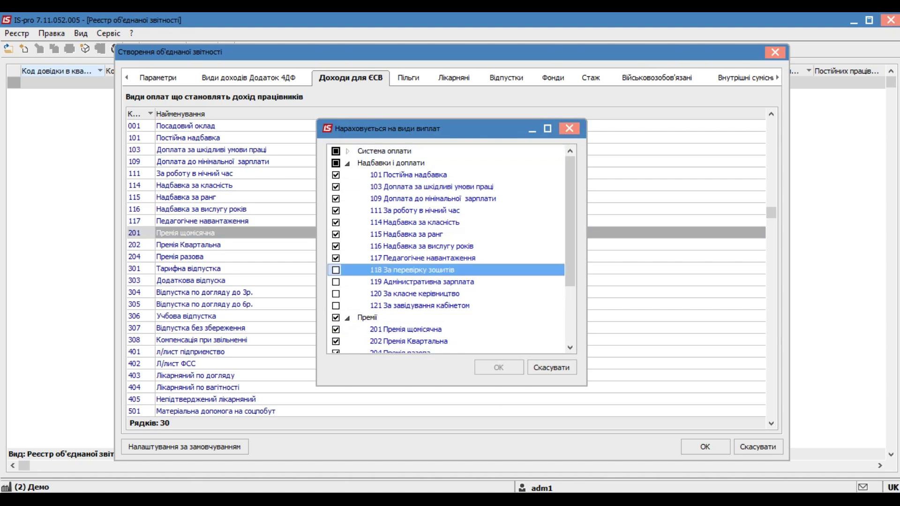
pyautogui.press('space')
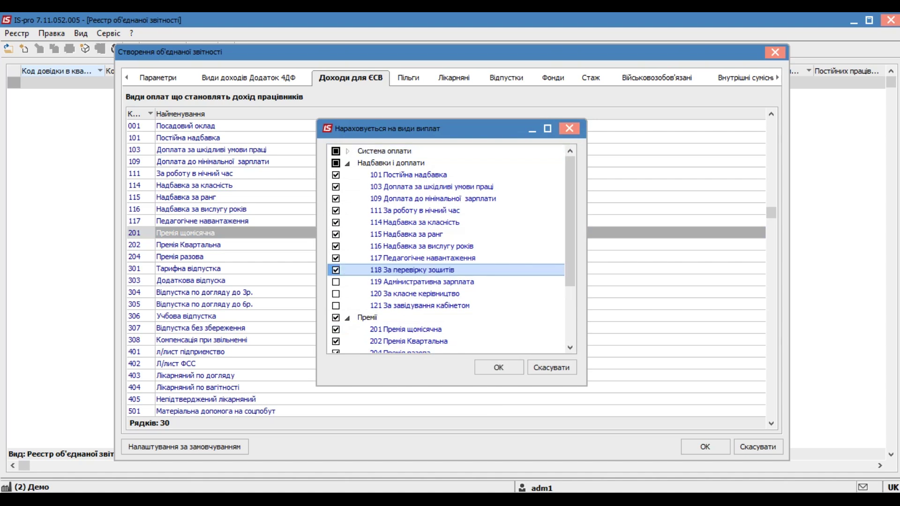
pyautogui.click(336, 283)
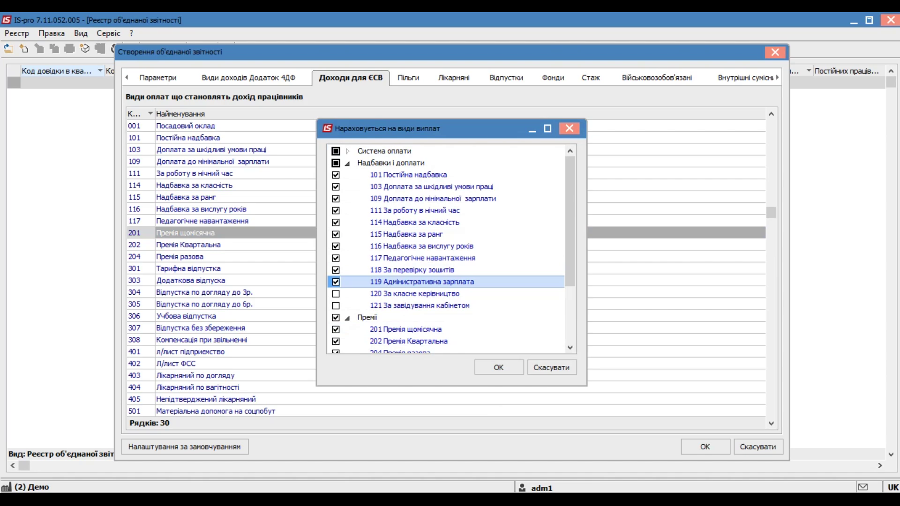
pyautogui.click(336, 294)
pyautogui.press('Return')
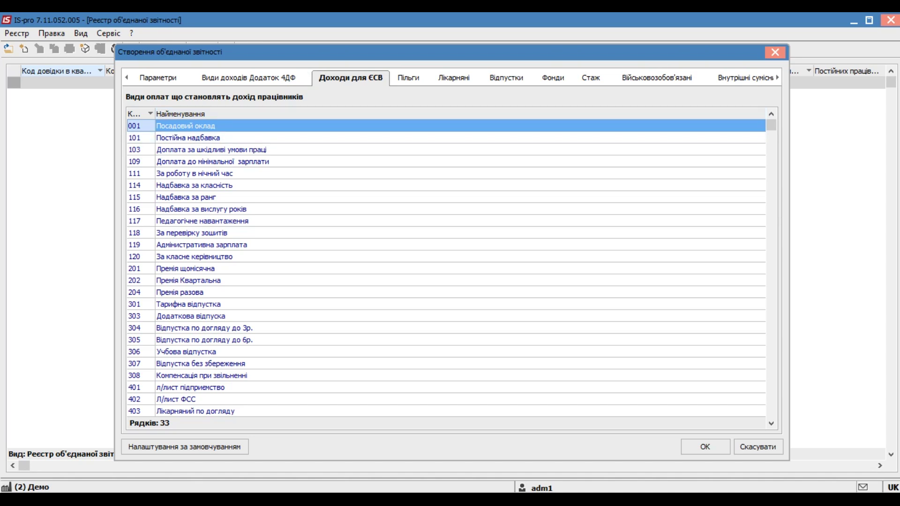
# Create a new benefit in Пільги with code 3 and the name Пільга 3
pyautogui.click(408, 77)
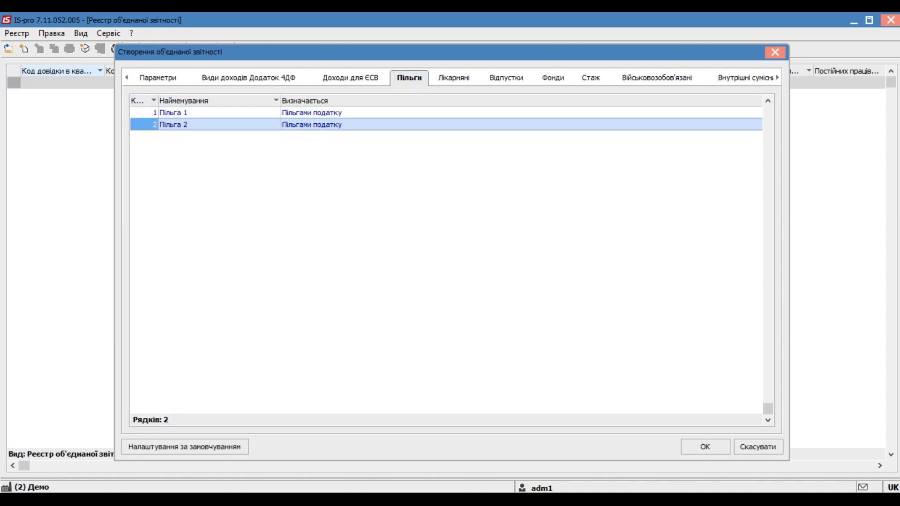
pyautogui.rightClick(262, 137)
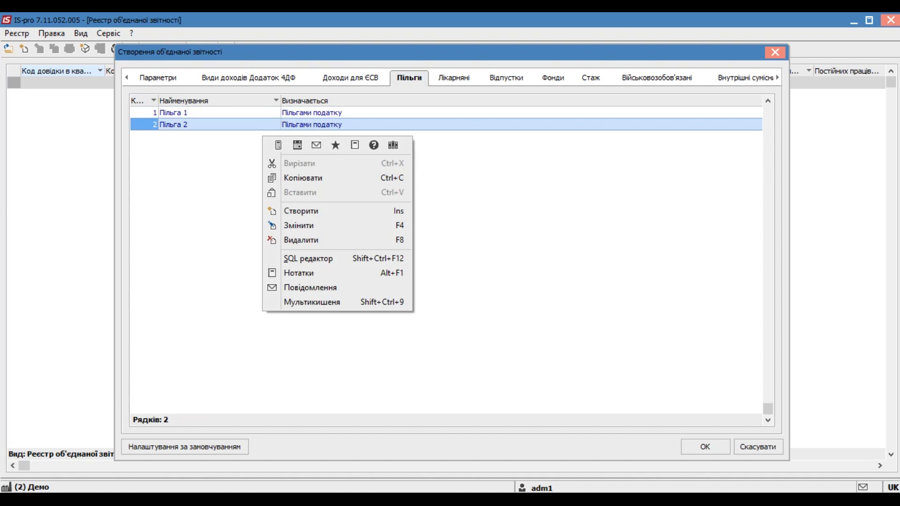
pyautogui.click(301, 211)
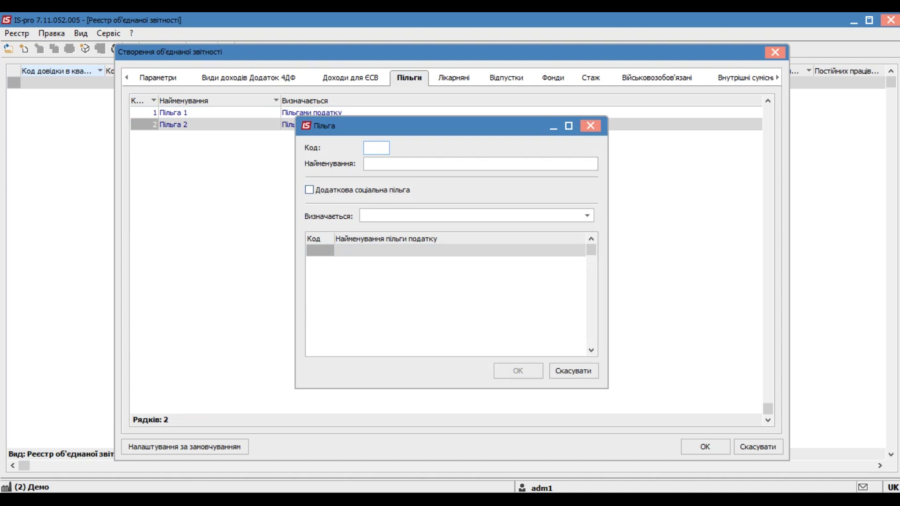
pyautogui.write('3')
pyautogui.press('Tab')
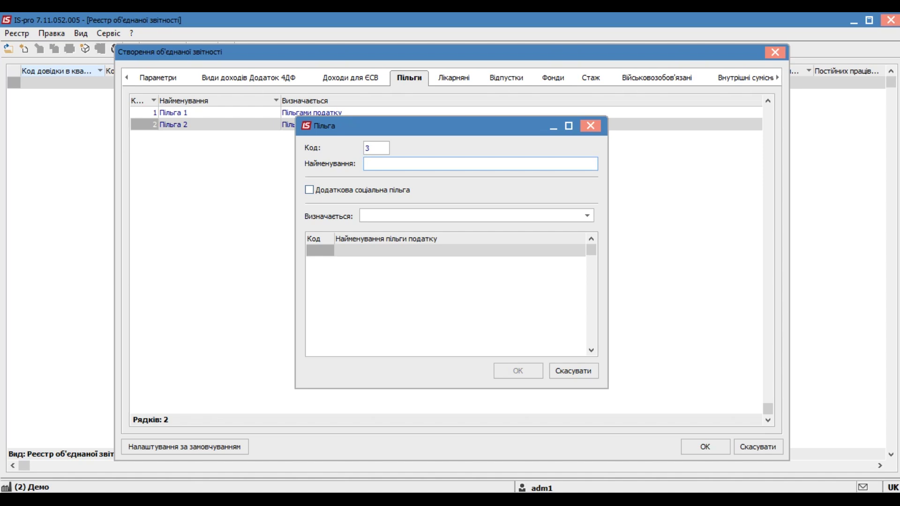
pyautogui.write('Пільга 3')
pyautogui.click(460, 250)
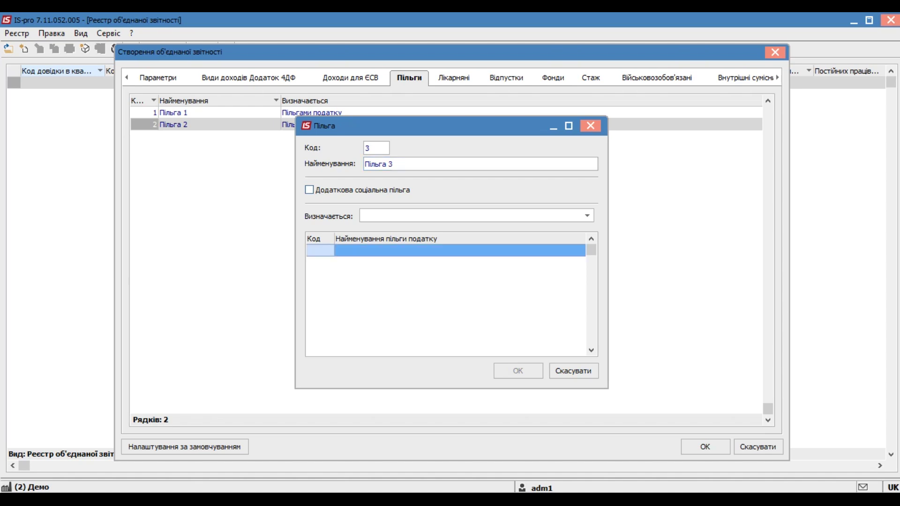
# Add the tax benefit Пільга 300% (2 дитини до 18 років, неповна сім'я) to Пільга 3 and save it
pyautogui.rightClick(369, 247)
pyautogui.press('Down')
pyautogui.press('Down')
pyautogui.press('Return')
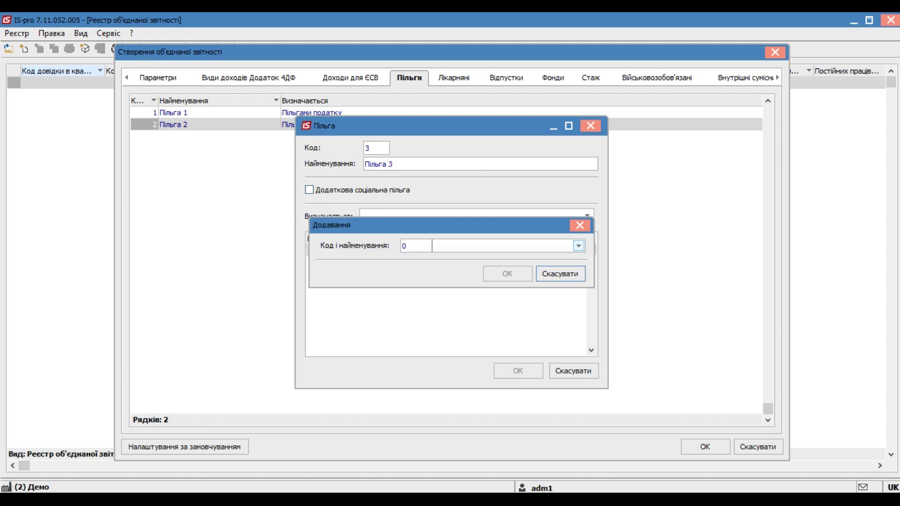
pyautogui.click(578, 246)
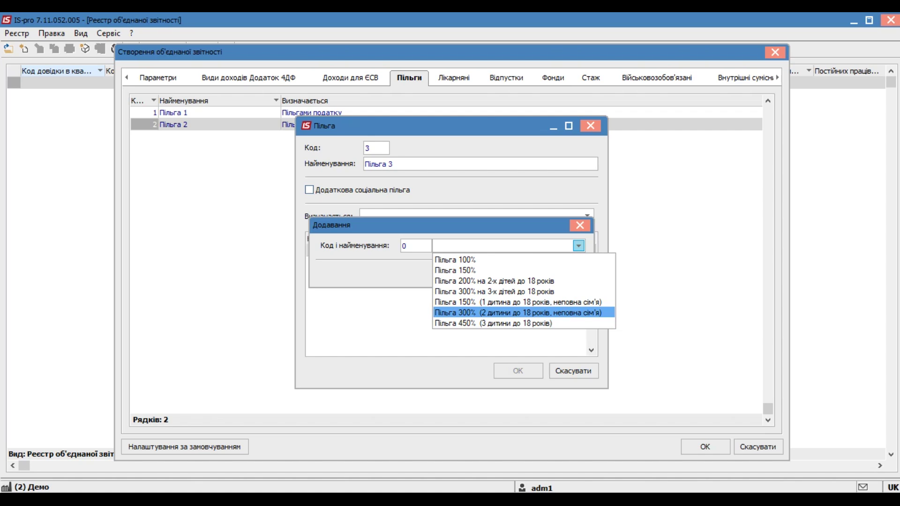
pyautogui.press('Return')
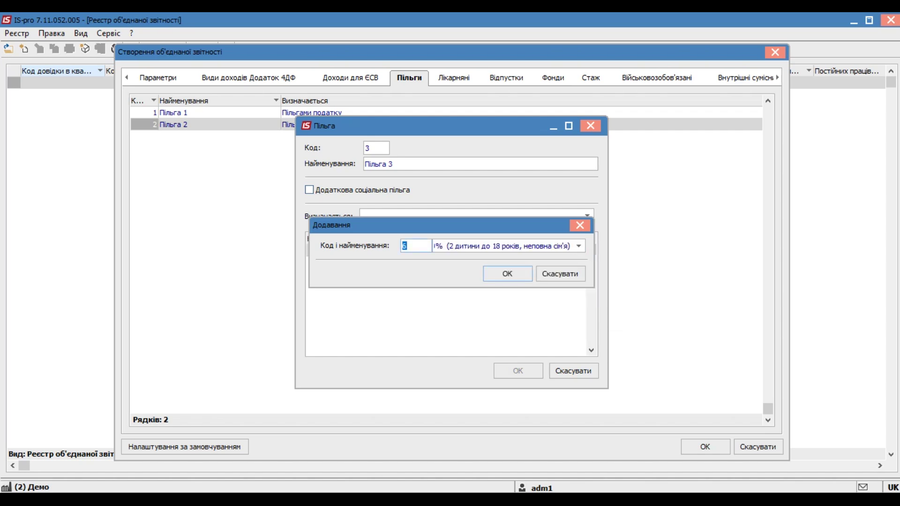
pyautogui.press('Return')
pyautogui.press('Return')
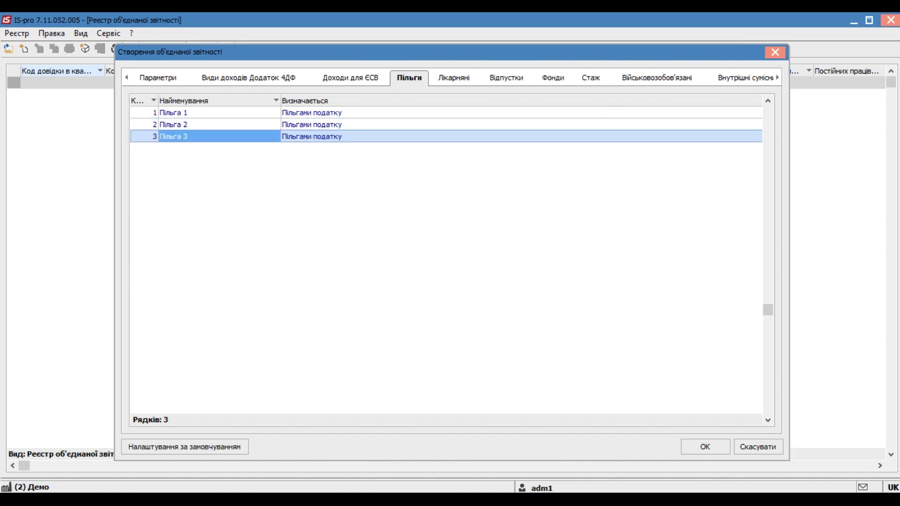
# Confirm payment type 401 л/лист підприємство for company-paid sick leave, and review the За рахунок ФСС and Декретний лікарняний lists
pyautogui.click(454, 78)
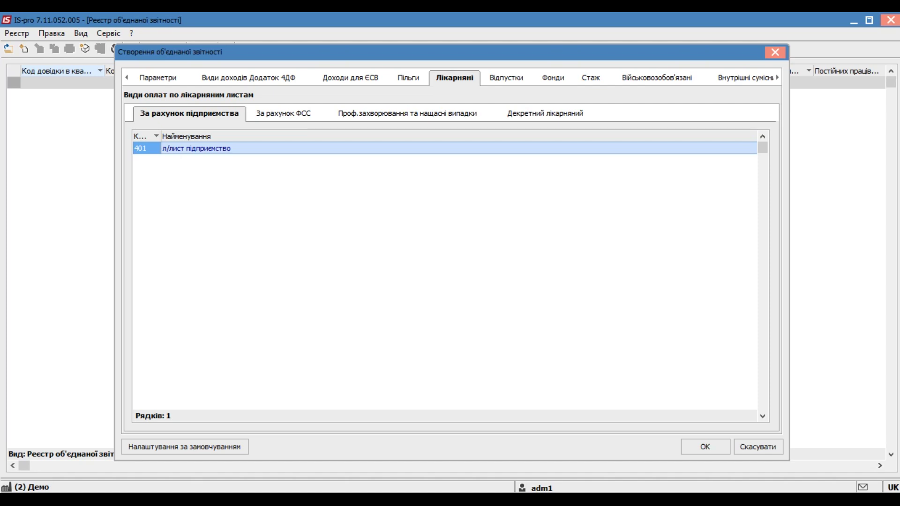
pyautogui.rightClick(217, 148)
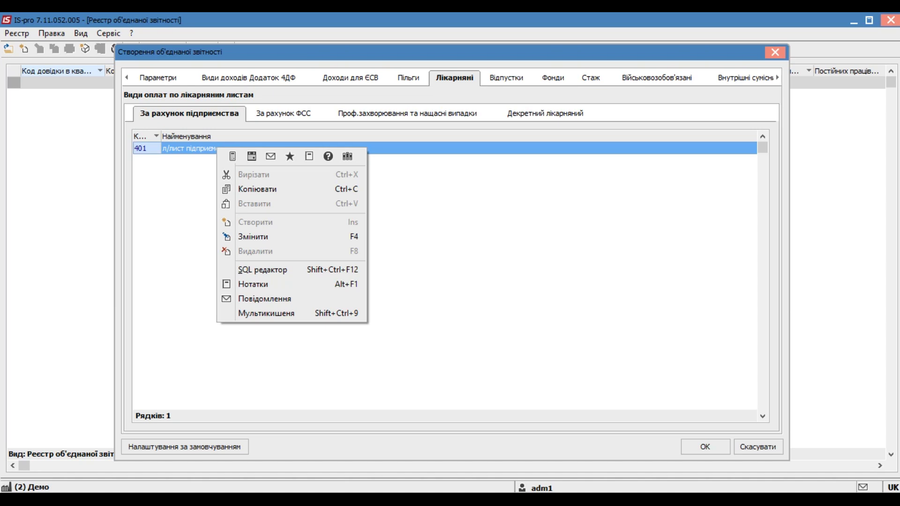
pyautogui.click(253, 236)
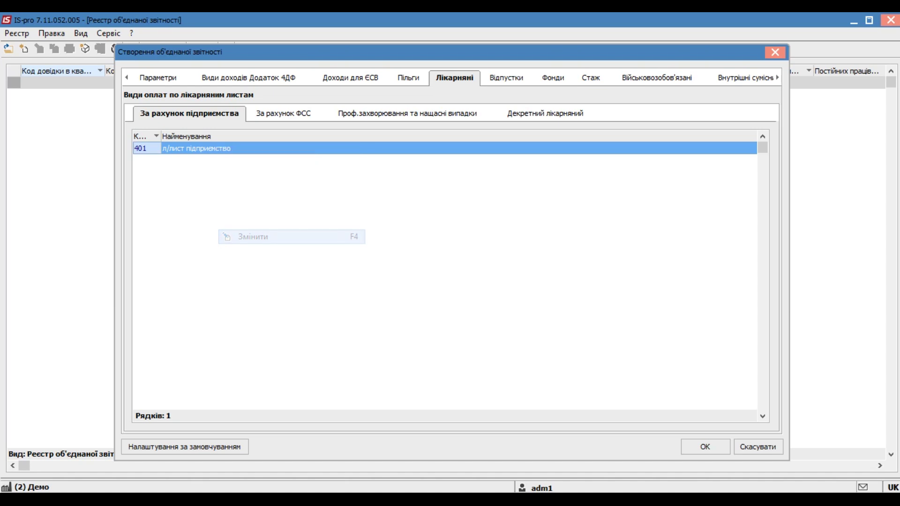
pyautogui.click(405, 165)
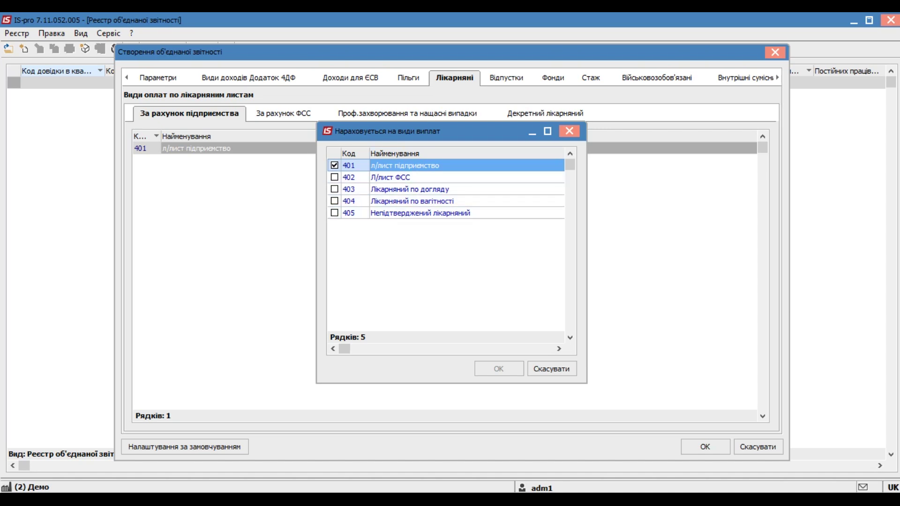
pyautogui.click(335, 165)
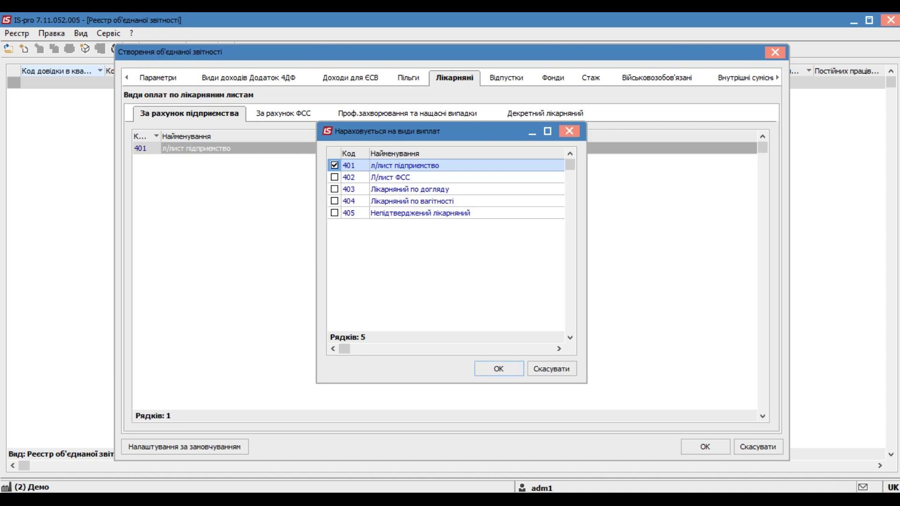
pyautogui.press('Return')
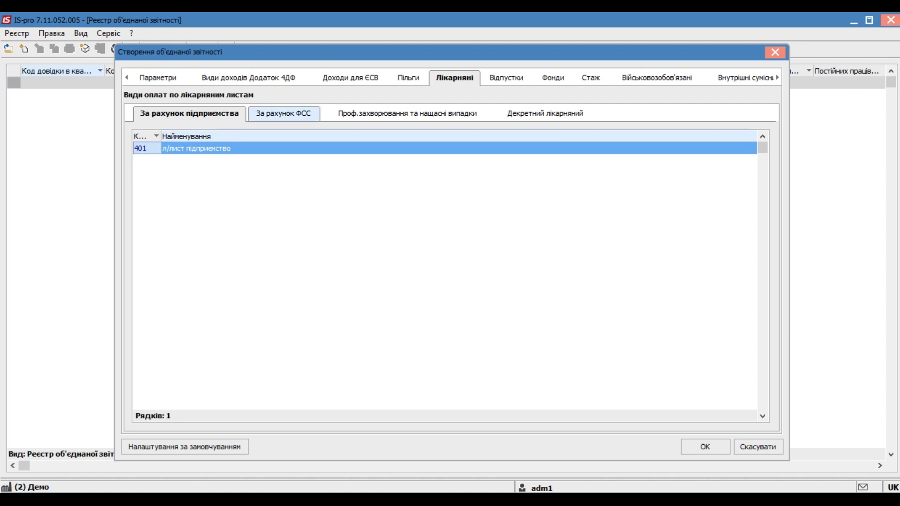
pyautogui.click(283, 113)
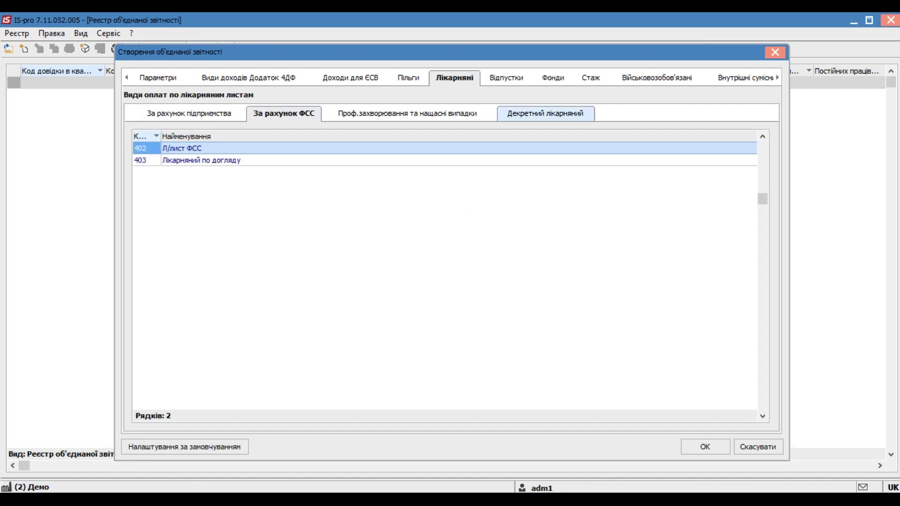
pyautogui.click(545, 113)
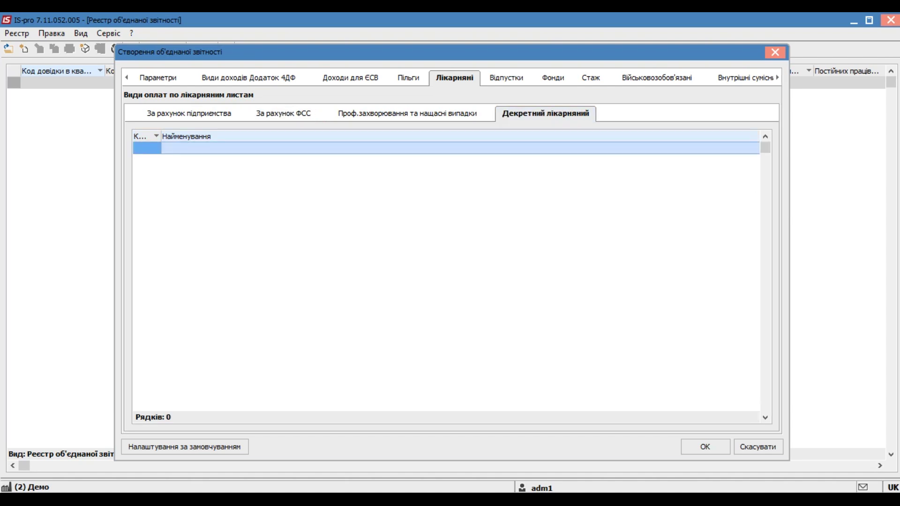
# Examine the Відпустки payment types selected for Відпустка без збереження ЗП and close the selection without changes
pyautogui.click(506, 77)
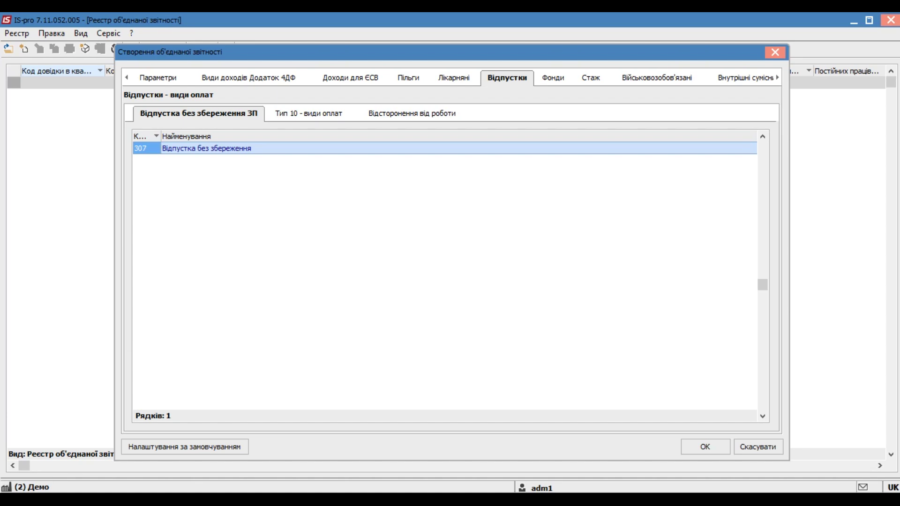
pyautogui.click(375, 149)
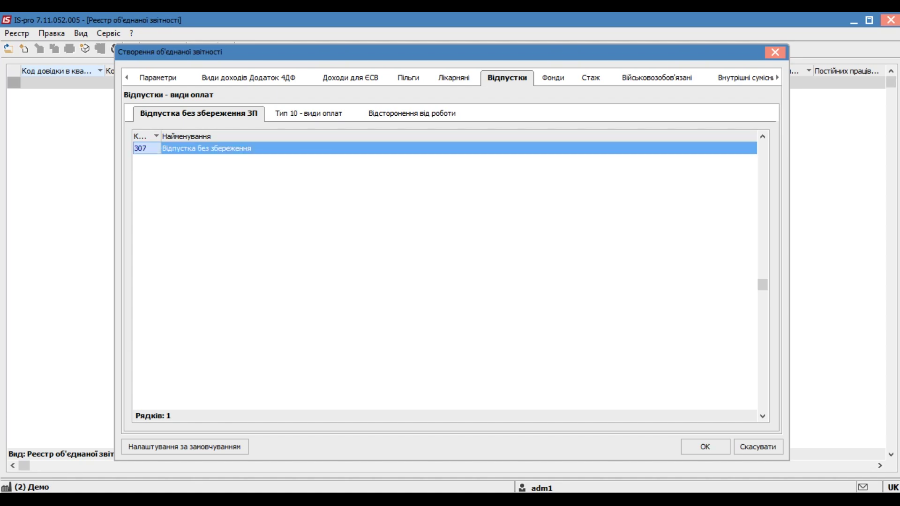
pyautogui.rightClick(183, 151)
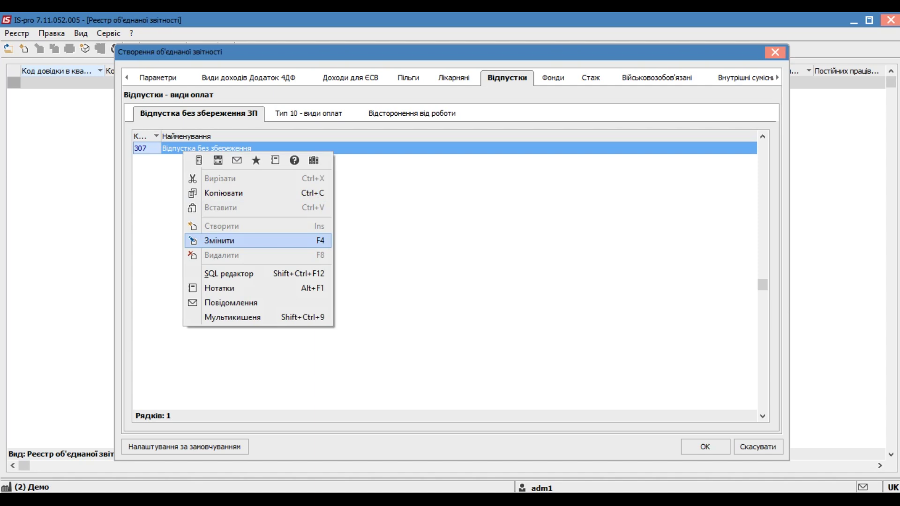
pyautogui.press('Return')
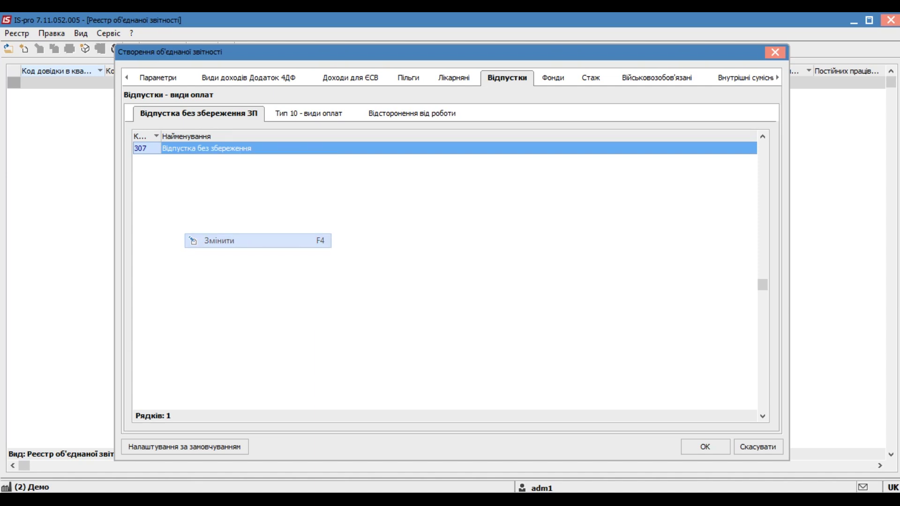
pyautogui.press('Down')
pyautogui.press('Right')
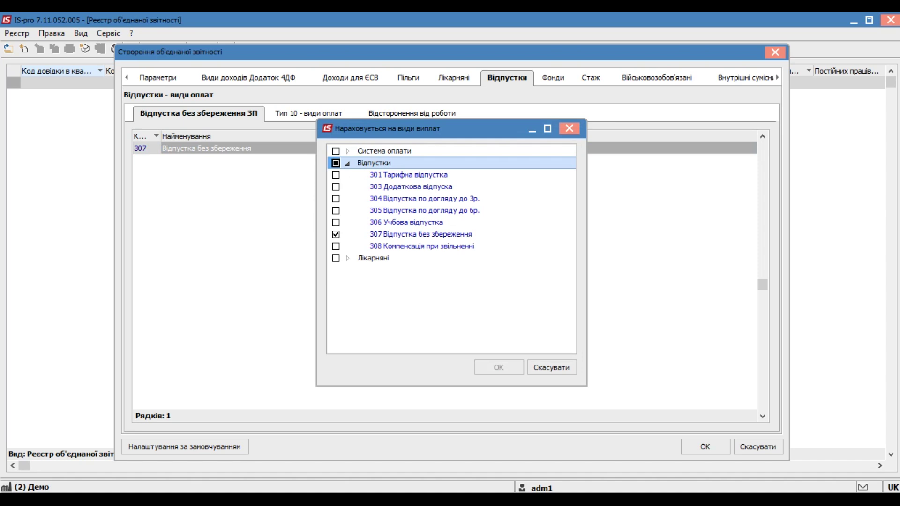
pyautogui.click(421, 234)
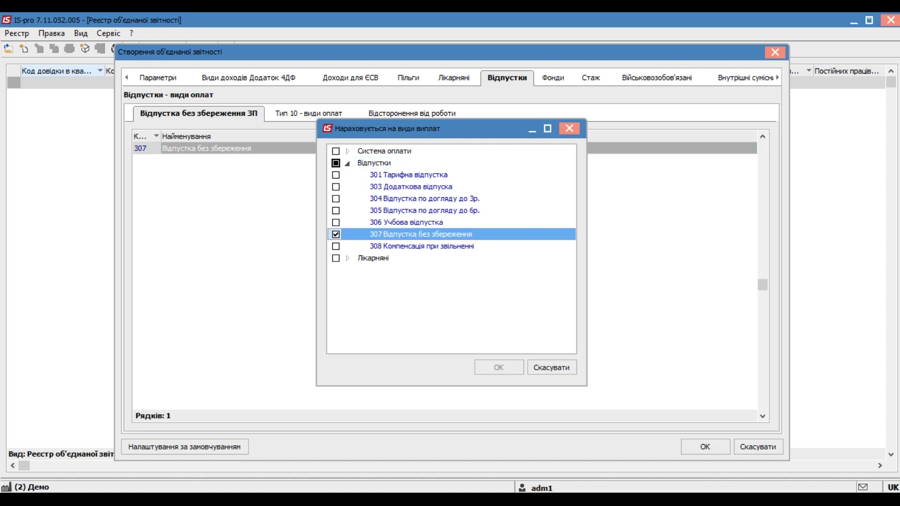
pyautogui.press('Tab')
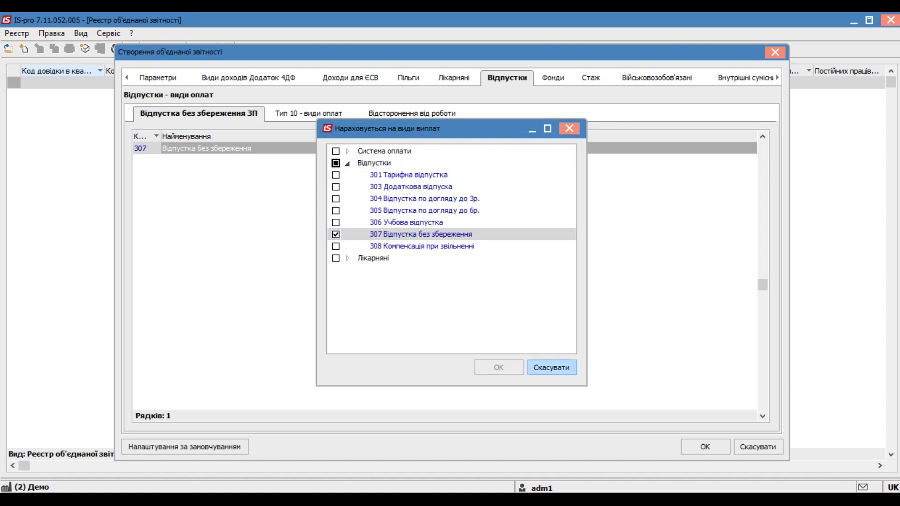
pyautogui.press('Return')
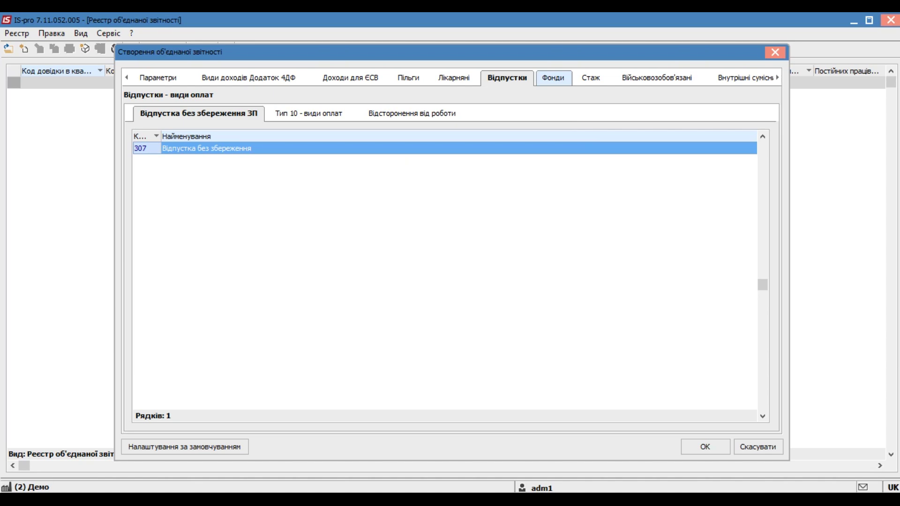
# Review the Фонди list, checking the code and insured person category of fund ЄІ1 ЄСВ:зарплата (інваліди)
pyautogui.click(553, 77)
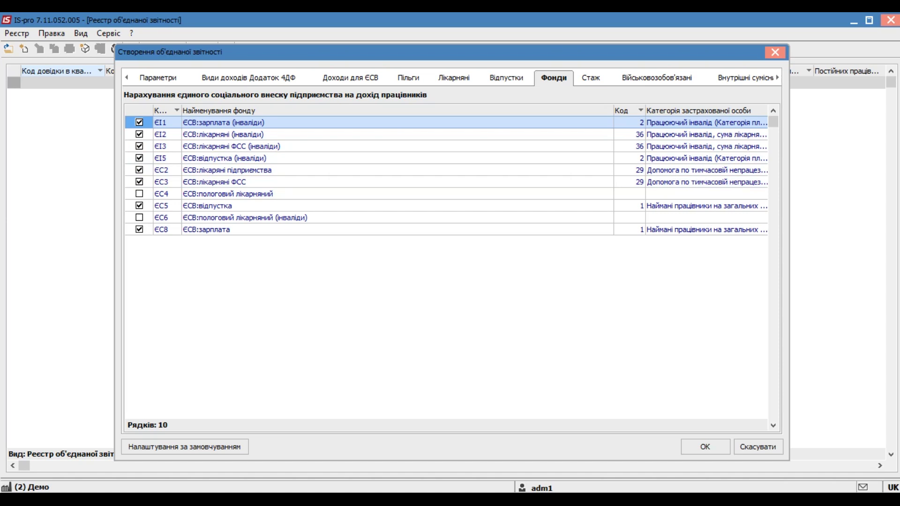
pyautogui.click(397, 122)
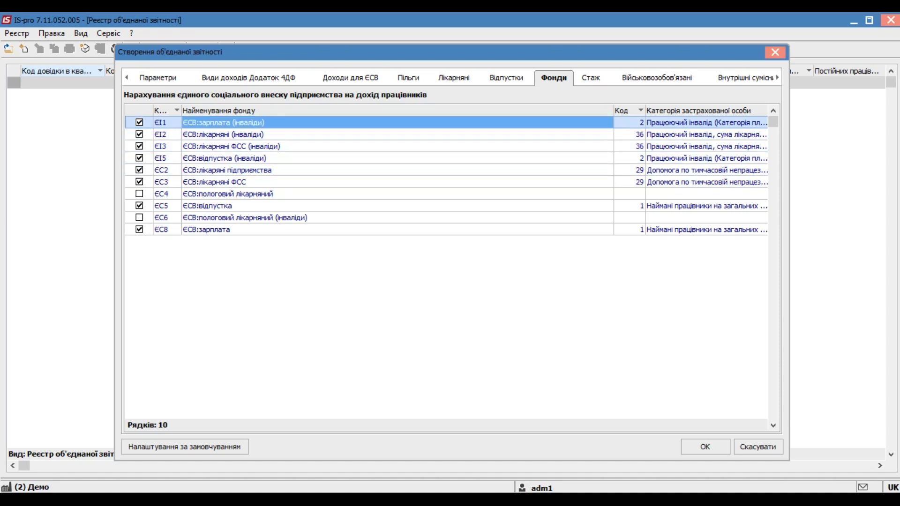
pyautogui.click(630, 122)
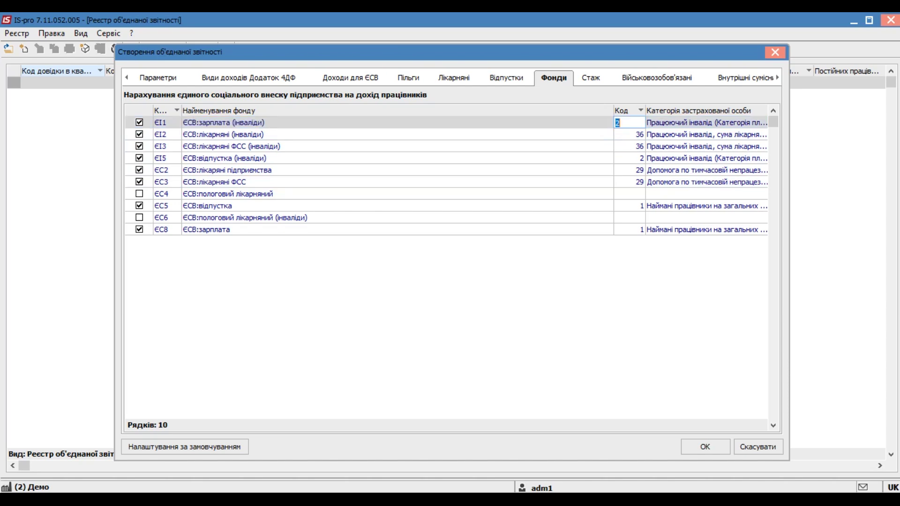
pyautogui.click(706, 123)
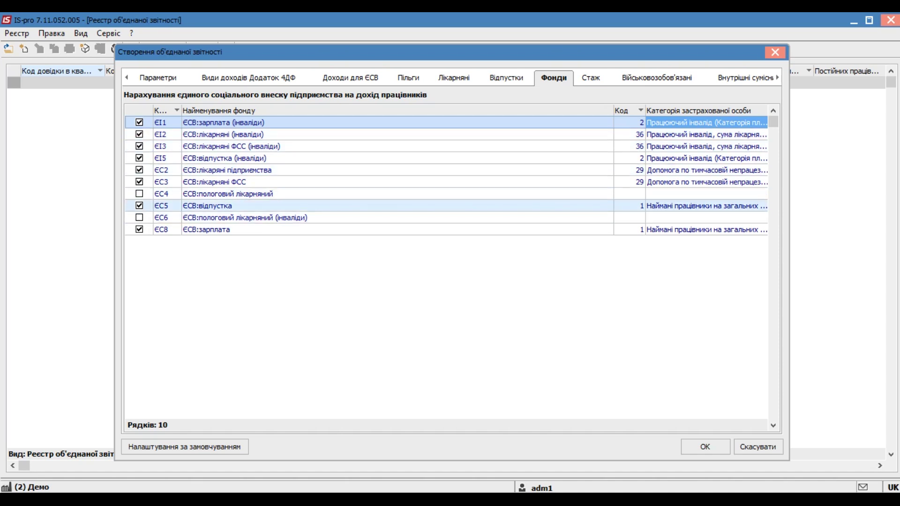
# Clear the insured person category code of fund ЄС5 ЄСВ:відпустка and re-enter it as 1
pyautogui.click(398, 206)
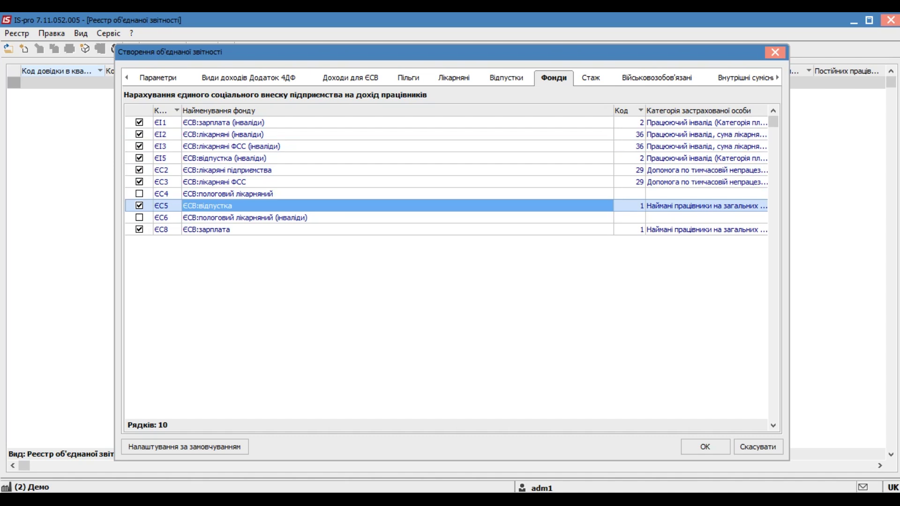
pyautogui.click(629, 206)
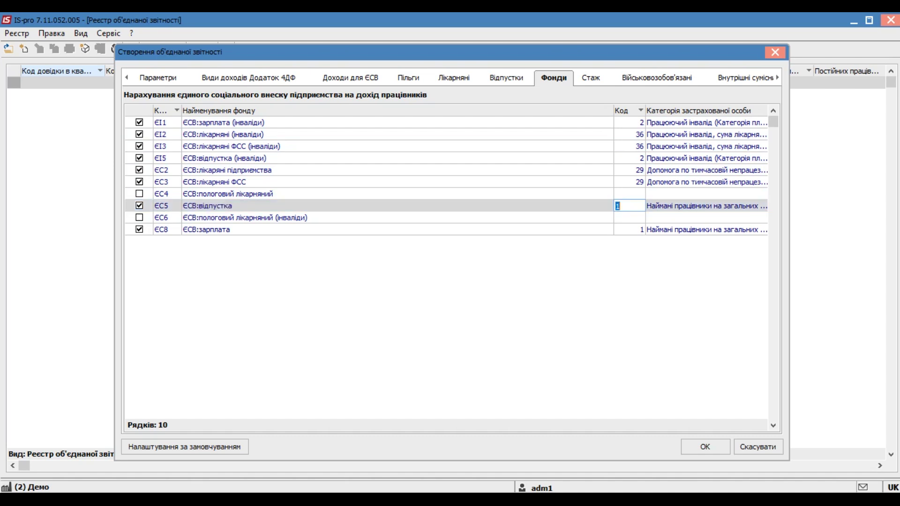
pyautogui.press('Delete')
pyautogui.press('Down')
pyautogui.press('Up')
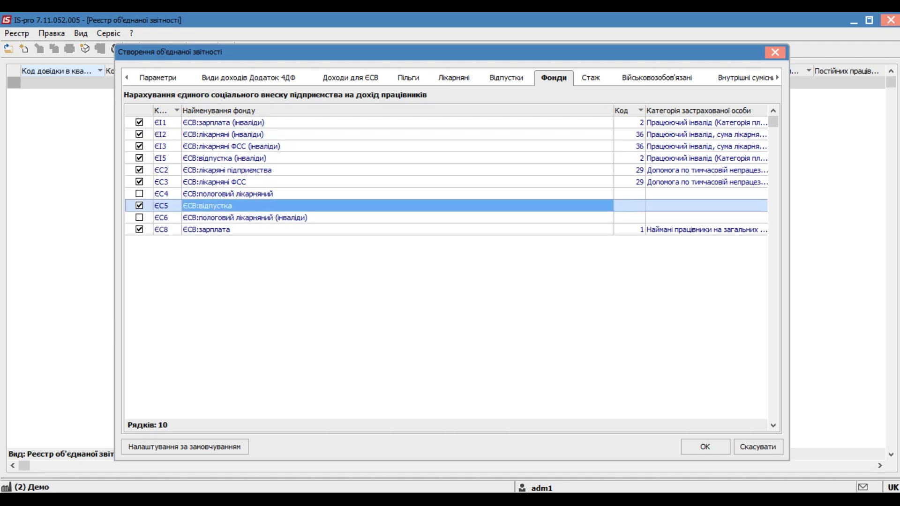
pyautogui.click(629, 206)
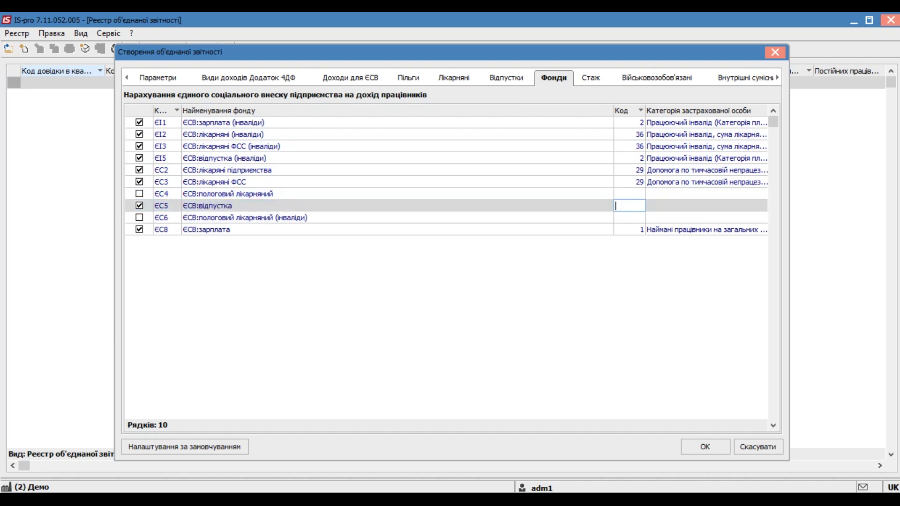
pyautogui.click(706, 206)
pyautogui.click(630, 206)
pyautogui.write('1')
pyautogui.press('Return')
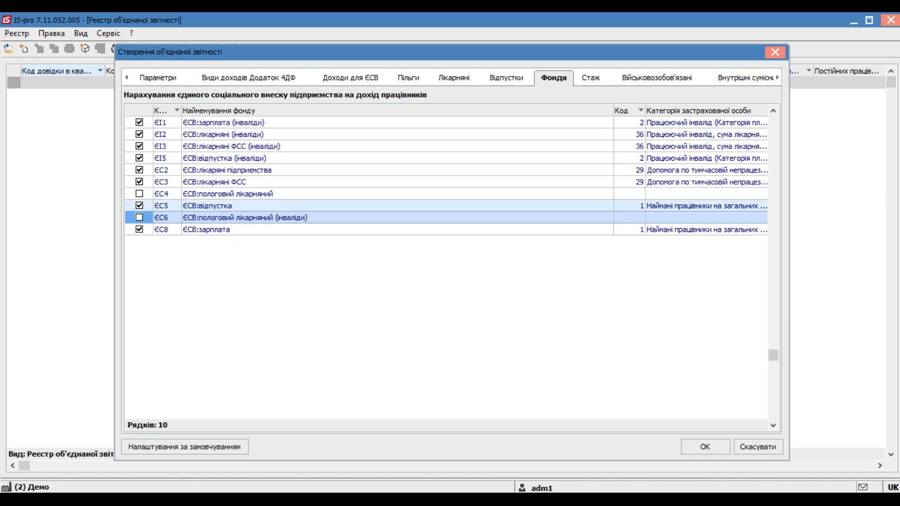
pyautogui.press('Up')
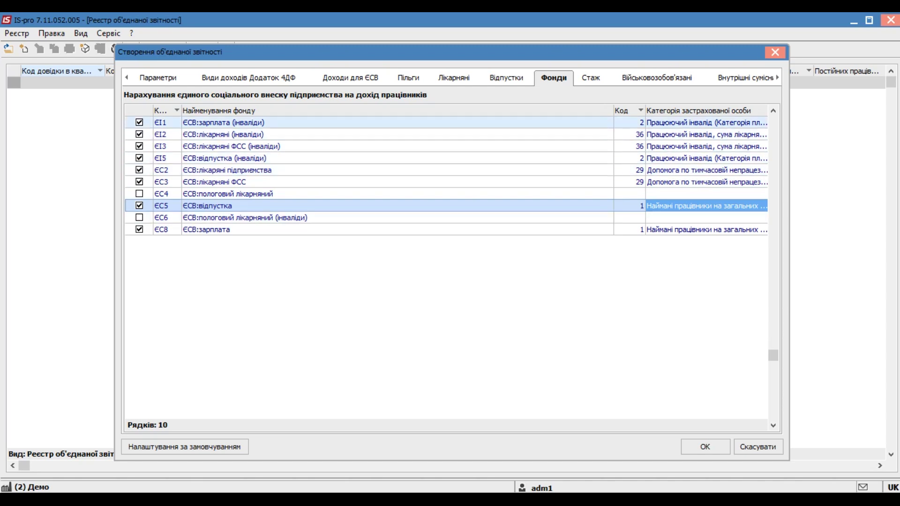
# Look through the Внутрішні сумісники and Інше settings, and confirm creation of the combined report with the Інше options unchanged
pyautogui.click(778, 77)
pyautogui.click(778, 77)
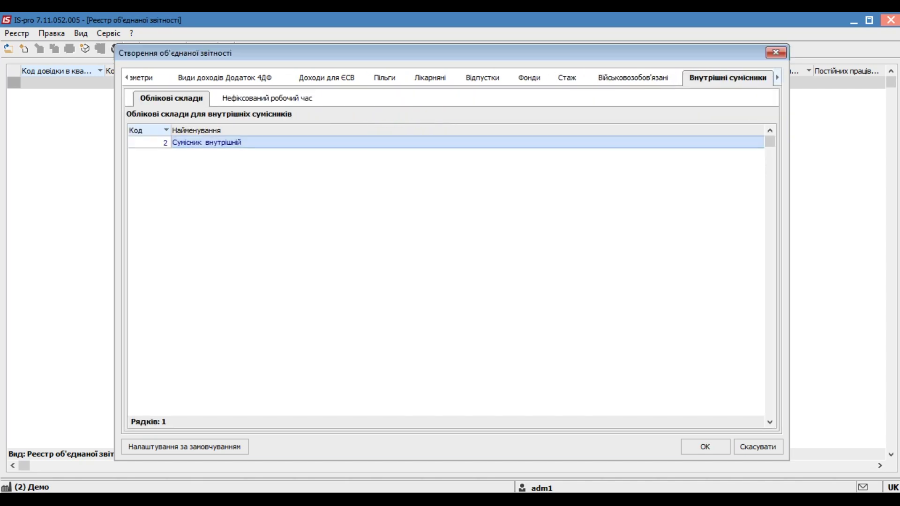
pyautogui.click(777, 77)
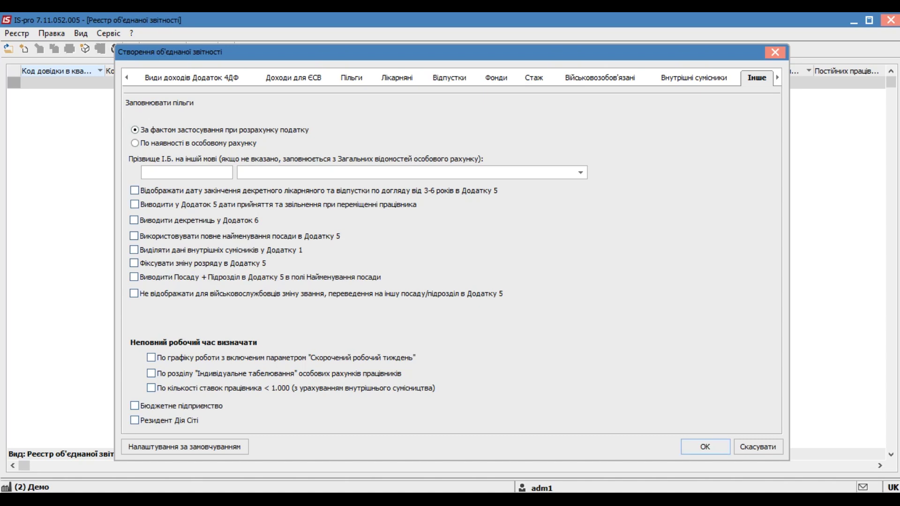
pyautogui.press('Return')
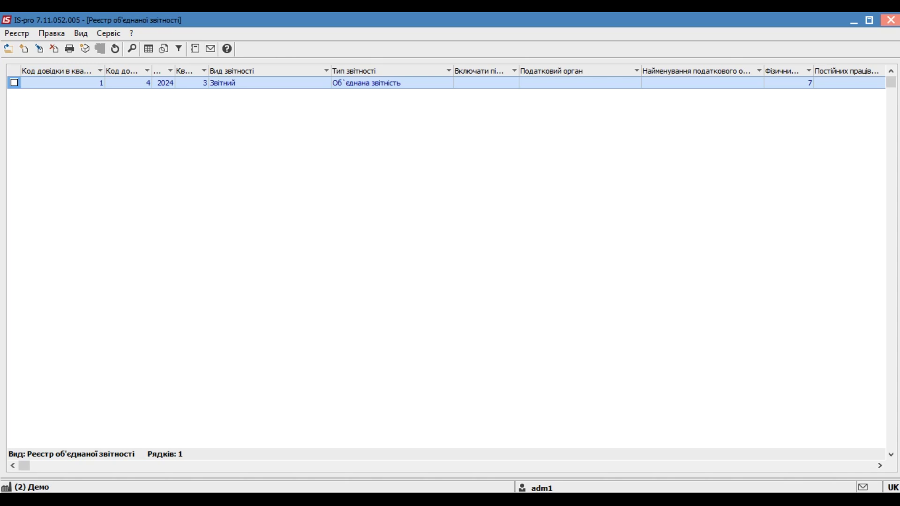
# Open the created report for III квартал 2024 and display its Працівники list
pyautogui.click(164, 83)
pyautogui.press('Return')
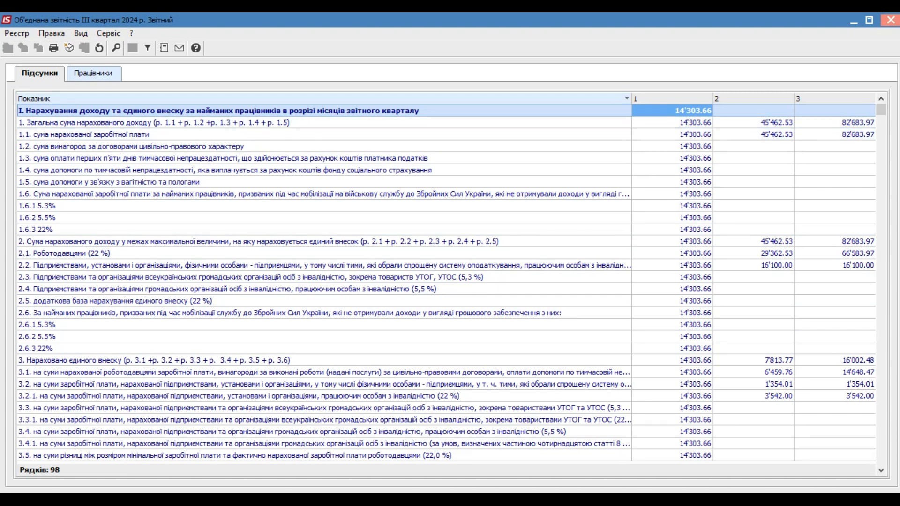
pyautogui.click(93, 74)
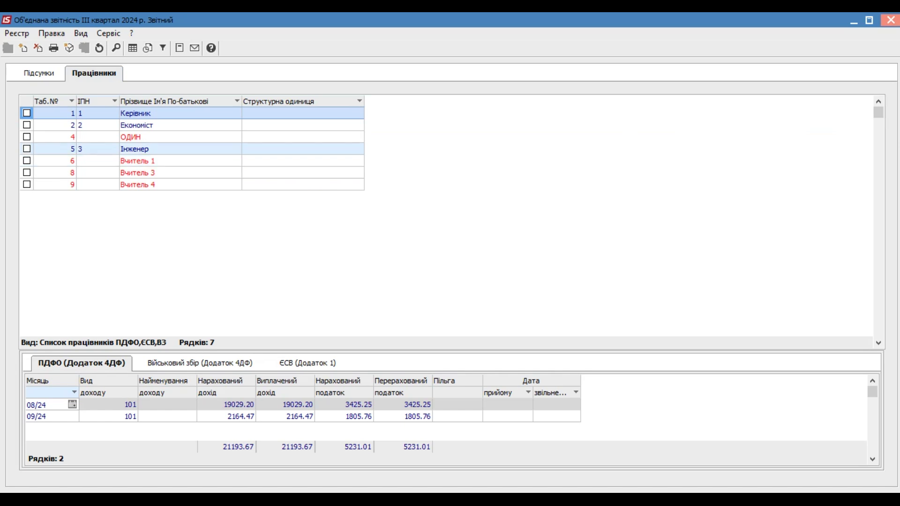
# Examine the employees marked in red and their ІПН entries, checking ОДИН, Вчитель 1, Вчитель 3 and Вчитель 4
pyautogui.click(164, 137)
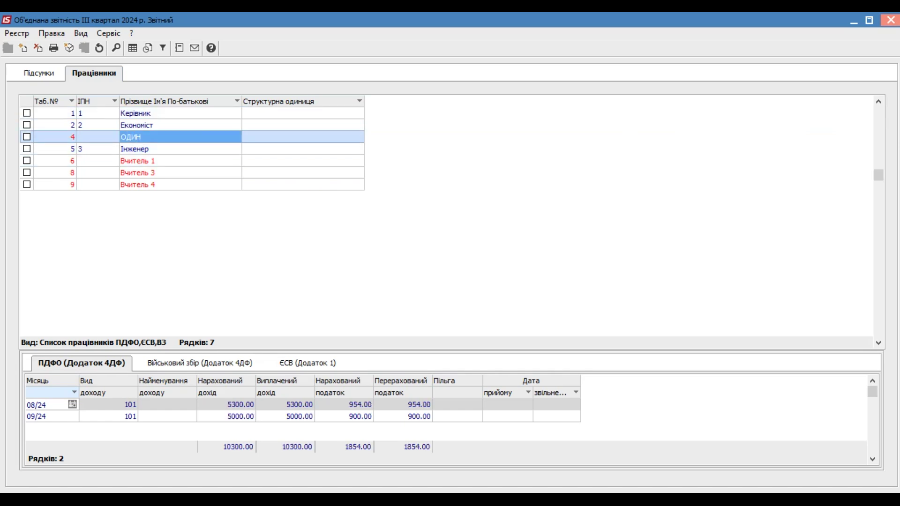
pyautogui.click(164, 161)
pyautogui.click(164, 185)
pyautogui.click(164, 173)
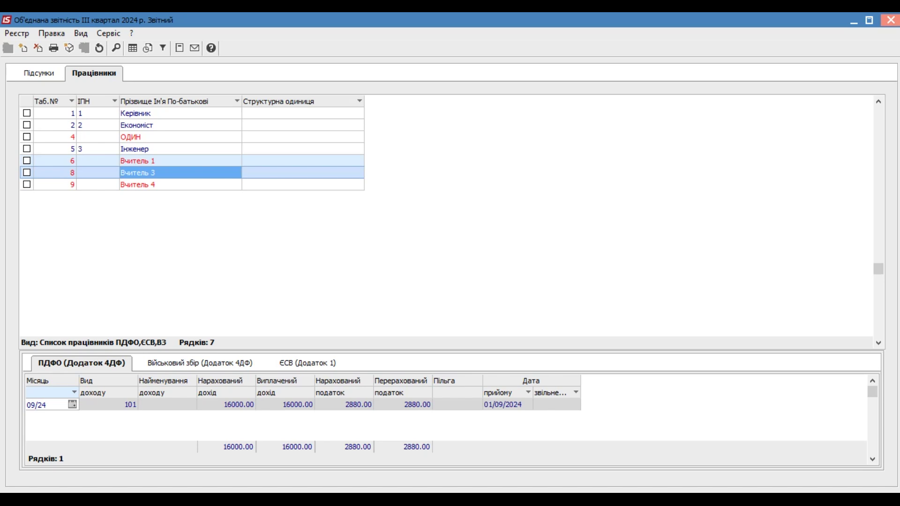
pyautogui.click(98, 160)
pyautogui.click(97, 173)
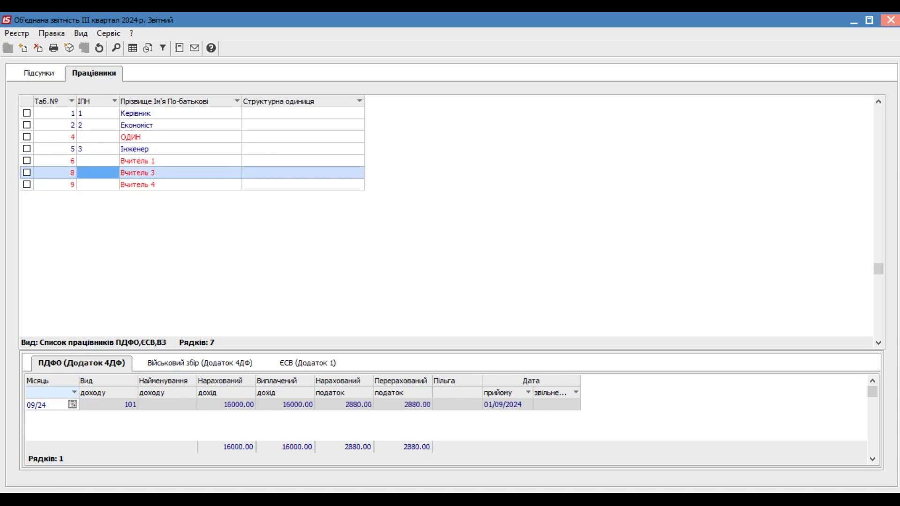
pyautogui.click(98, 185)
pyautogui.click(97, 137)
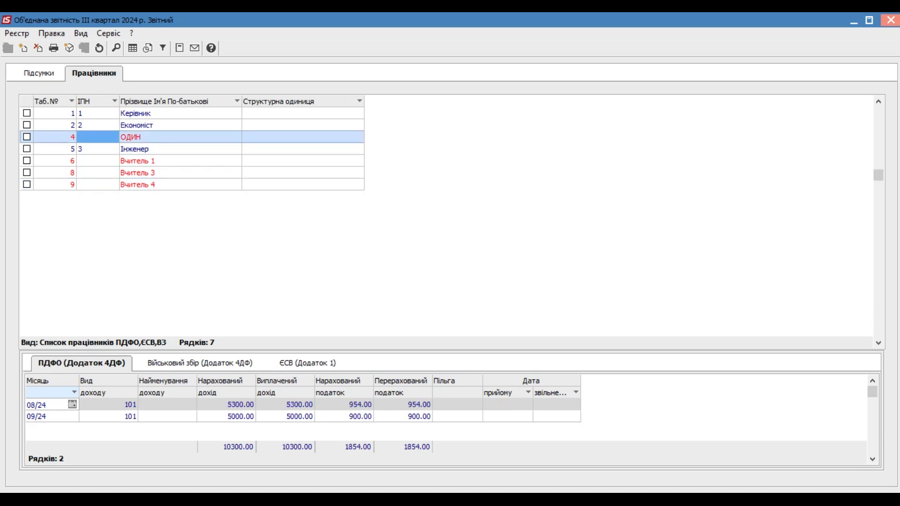
pyautogui.click(180, 137)
pyautogui.click(97, 137)
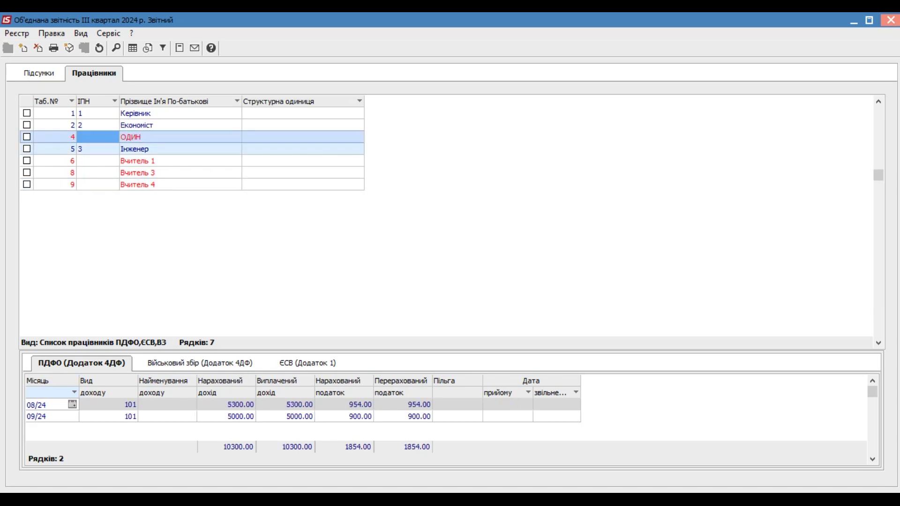
pyautogui.click(98, 161)
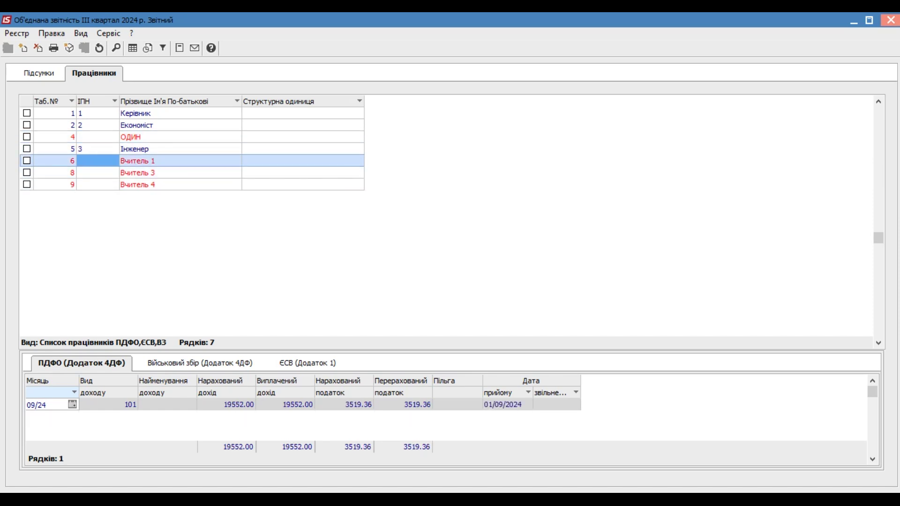
pyautogui.click(180, 137)
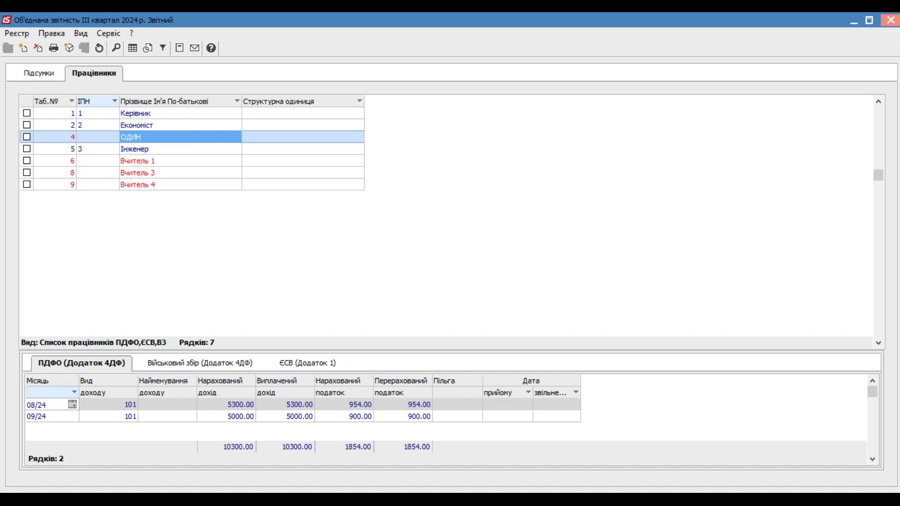
# Switch the employee register to the view Додаток 1. Відомості про нарахування заробітку (доходу) застрахованим особам
pyautogui.click(81, 33)
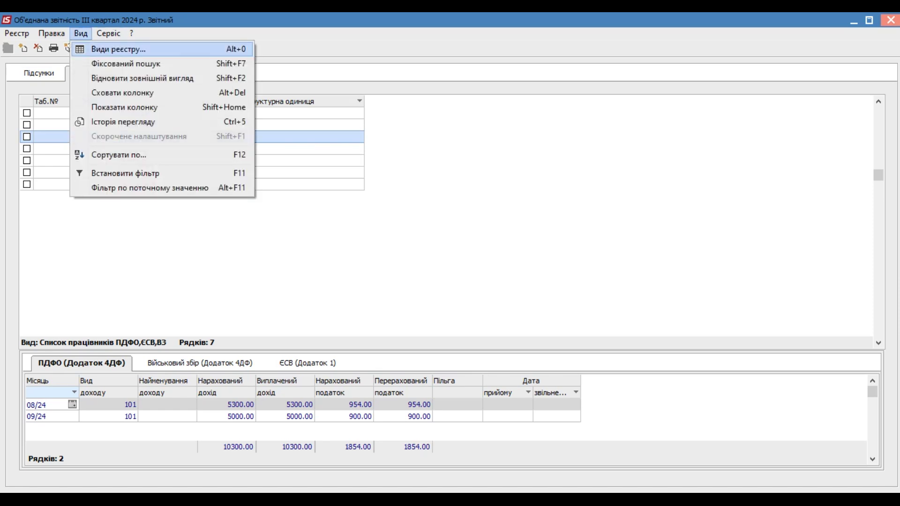
pyautogui.click(118, 49)
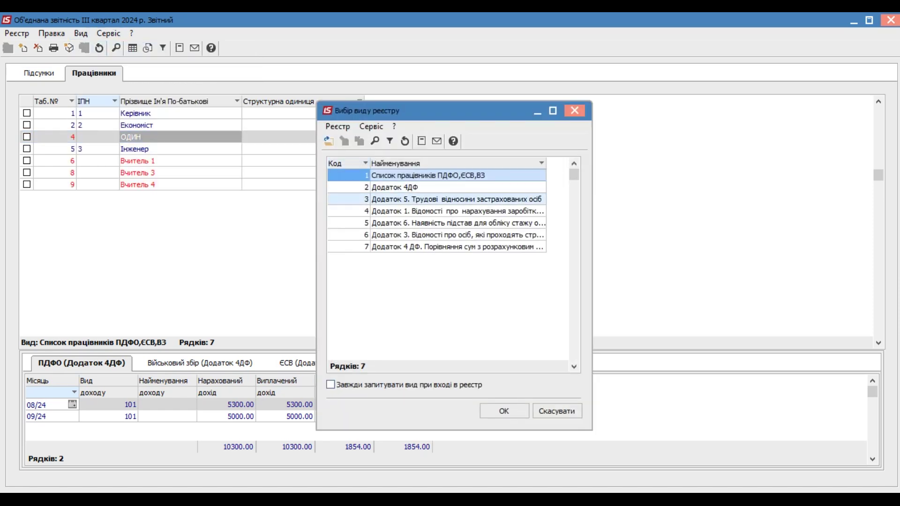
pyautogui.click(450, 200)
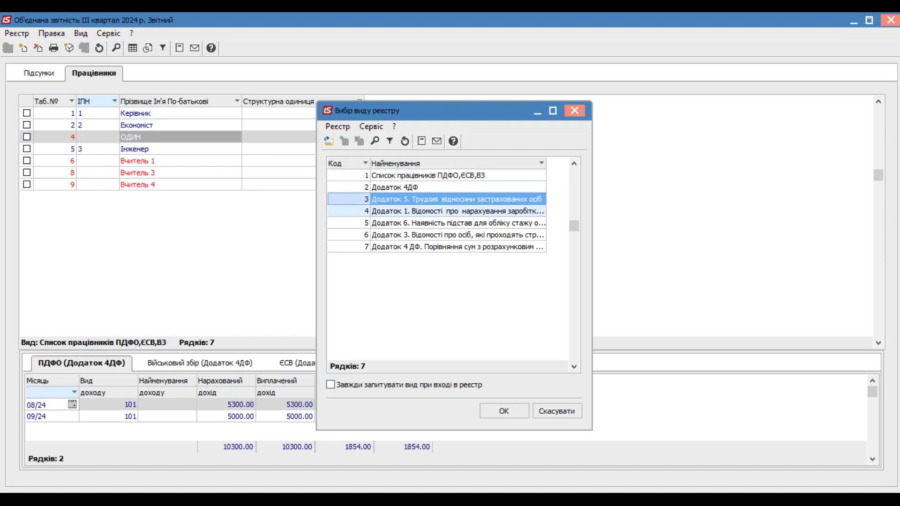
pyautogui.click(450, 211)
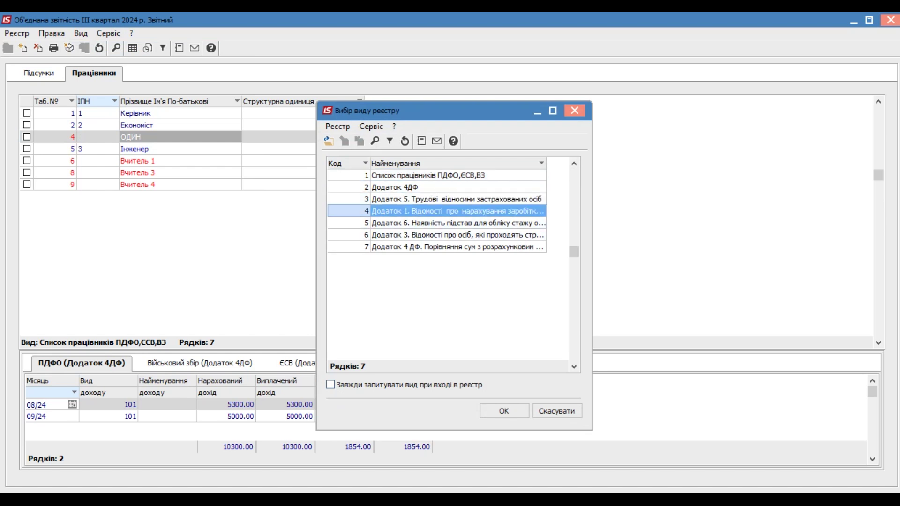
pyautogui.press('Return')
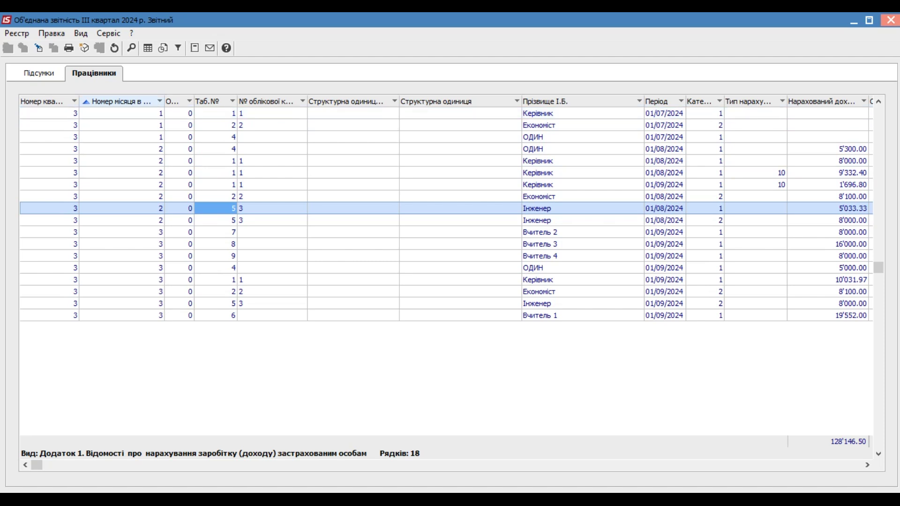
# Filter the Додаток 1 records by Номер місяця в кварталі equal to 3
pyautogui.click(159, 101)
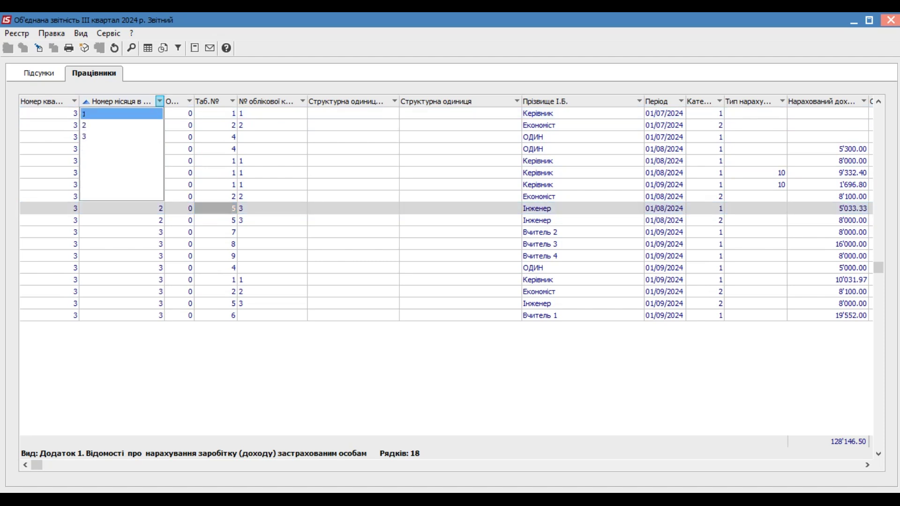
pyautogui.press('Down')
pyautogui.press('Down')
pyautogui.press('Return')
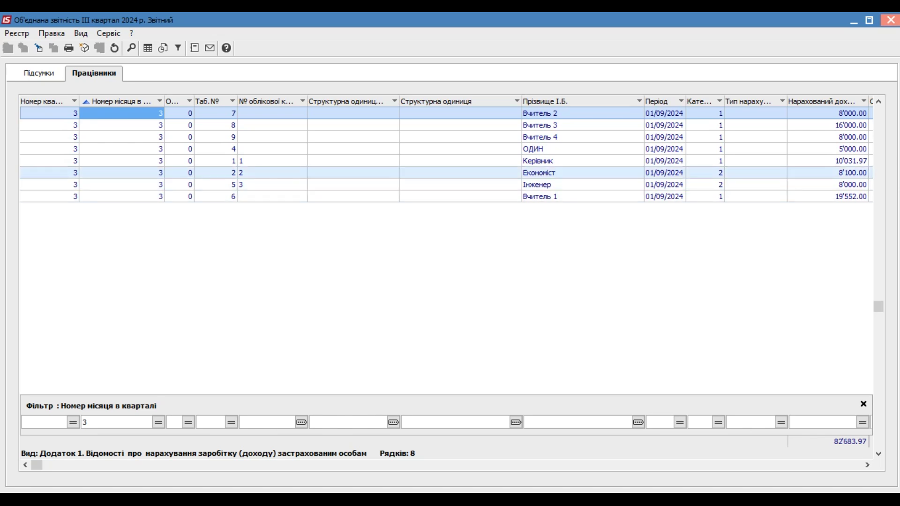
# Examine all Додаток 1 columns for Керівник, from the income and fund amounts through to Нефіксований робочий час
pyautogui.click(272, 161)
pyautogui.press('Right')
pyautogui.press('Right')
pyautogui.press('Right')
pyautogui.press('Right')
pyautogui.press('Right')
pyautogui.press('Right')
pyautogui.press('Right')
pyautogui.press('Right')
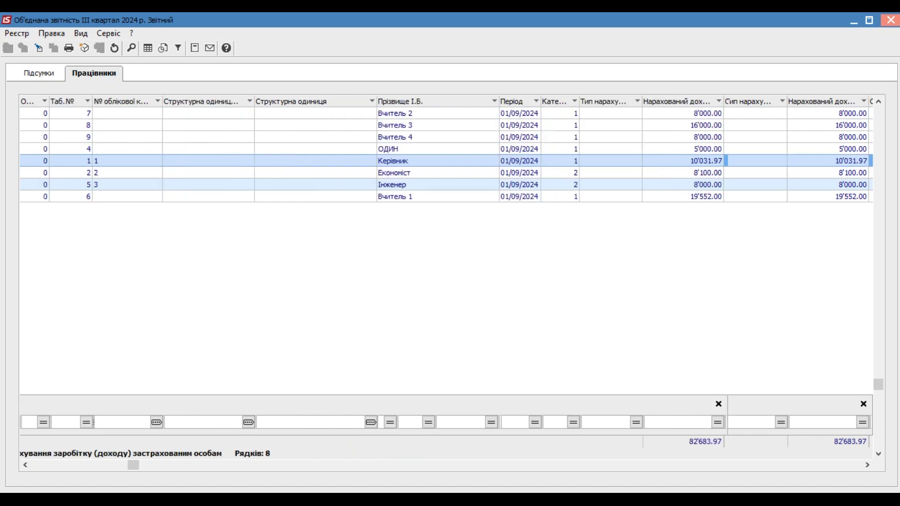
pyautogui.press('Right')
pyautogui.press('Right')
pyautogui.press('Right')
pyautogui.press('Right')
pyautogui.press('Right')
pyautogui.press('Right')
pyautogui.press('Right')
pyautogui.press('Right')
pyautogui.press('Right')
pyautogui.press('Right')
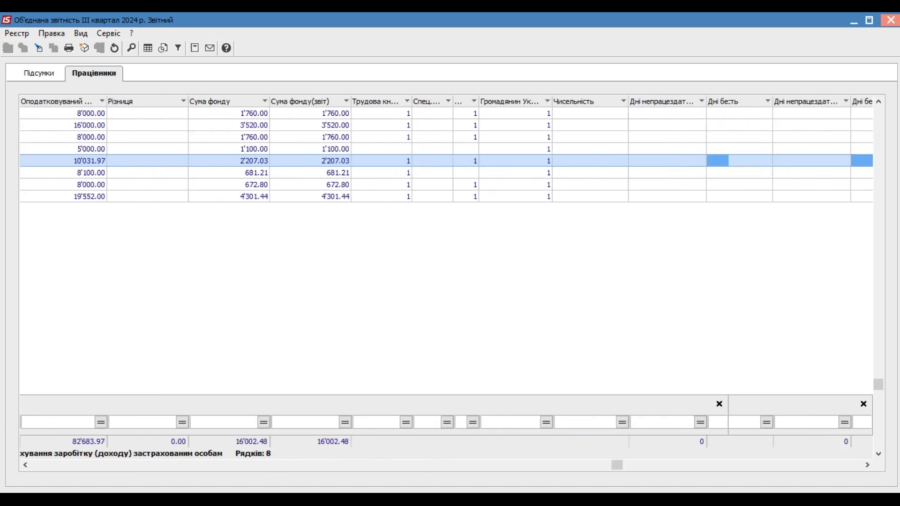
pyautogui.press('Right')
pyautogui.press('Right')
pyautogui.press('Right')
pyautogui.press('Right')
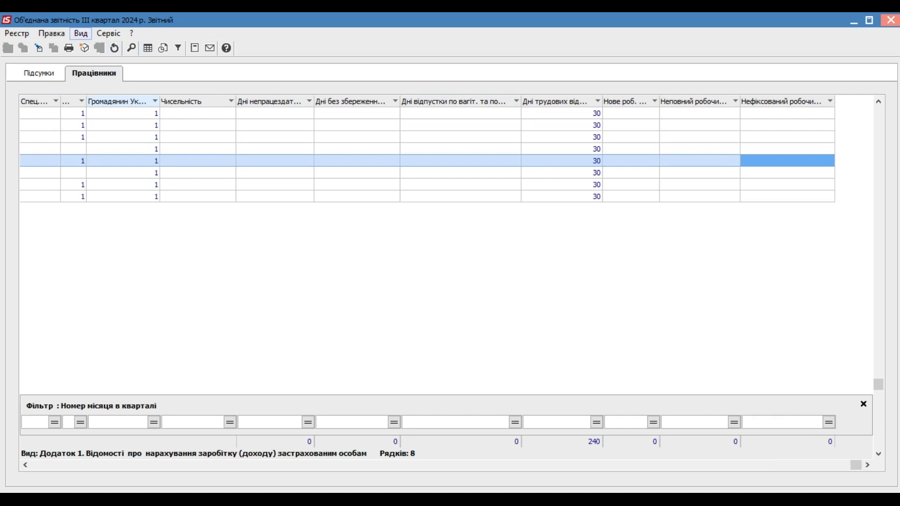
# Switch the employee register to view 7, the Додаток 4 ДФ comparison of amounts (Порівняння сум з розрахунковим)
pyautogui.click(81, 33)
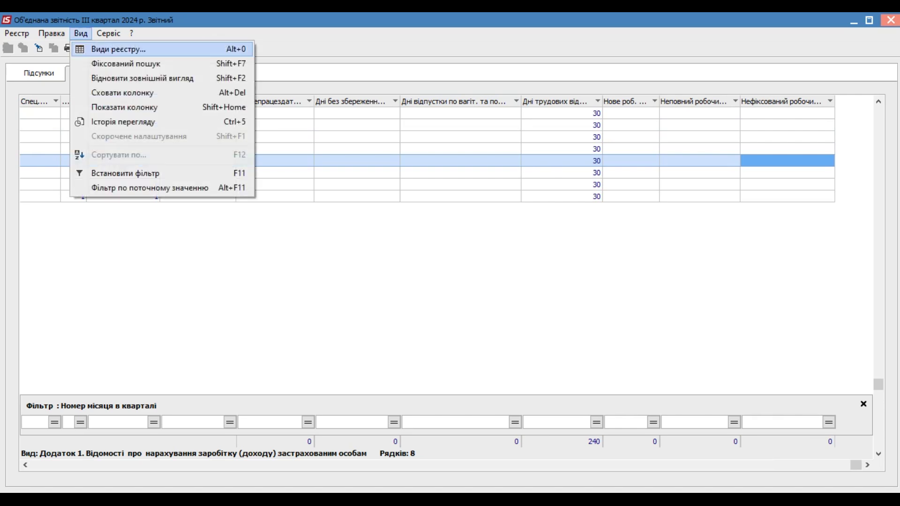
pyautogui.click(117, 49)
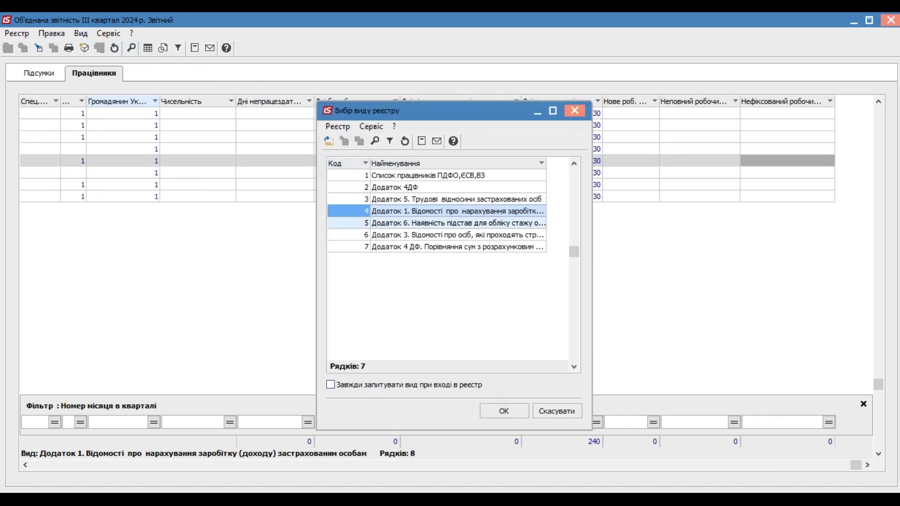
pyautogui.click(458, 247)
pyautogui.click(504, 411)
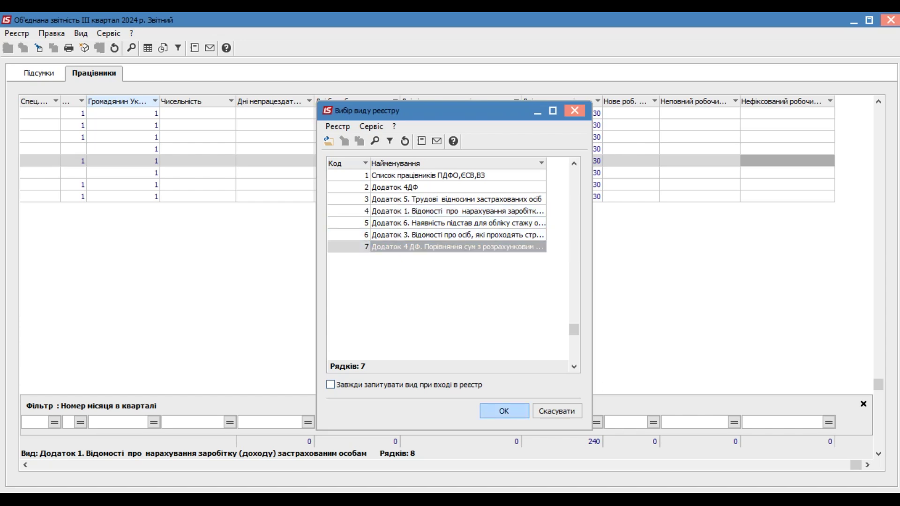
# Examine the Додаток 4 ДФ comparison rows highlighted in red and the accrued and transferred income and ПДФО columns against the payslip amounts
pyautogui.moveTo(37, 465)
pyautogui.mouseDown()
pyautogui.moveTo(744, 465)
pyautogui.moveTo(37, 465)
pyautogui.mouseUp()
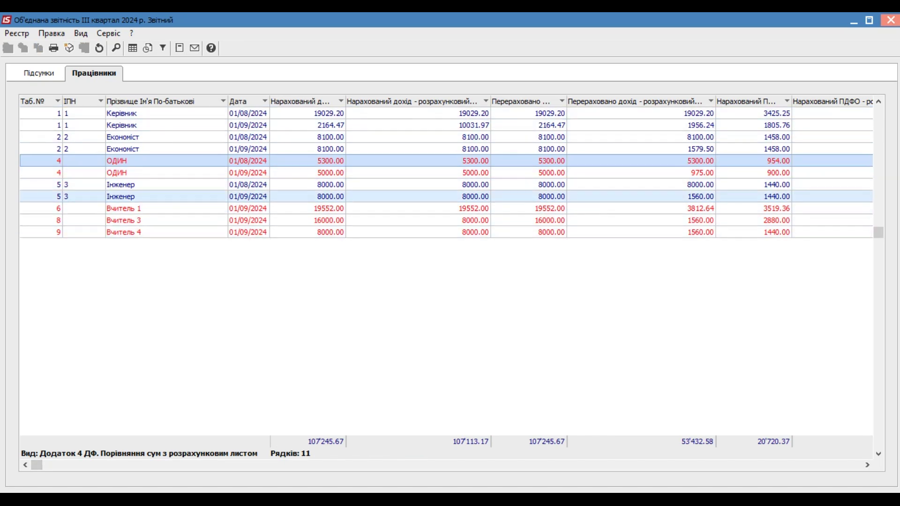
pyautogui.click(83, 209)
pyautogui.click(84, 220)
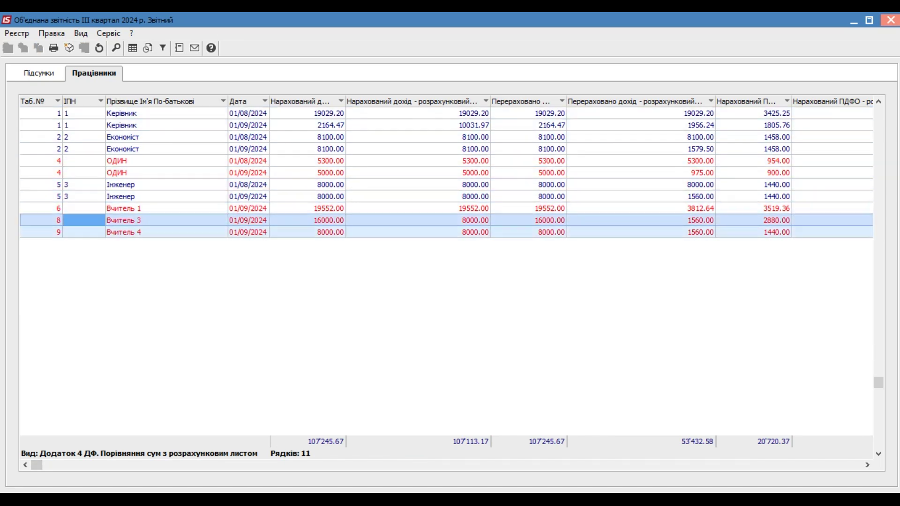
pyautogui.click(84, 233)
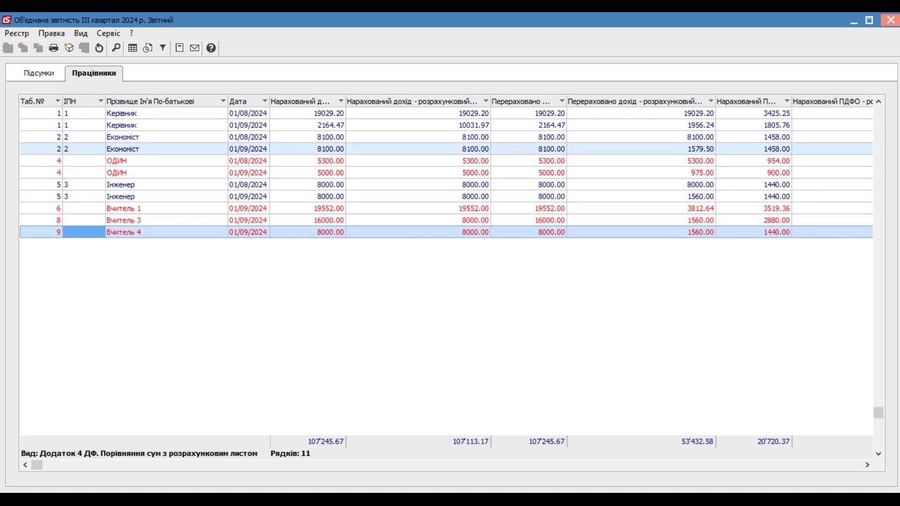
pyautogui.press('Right')
pyautogui.press('Right')
pyautogui.press('Right')
pyautogui.press('Right')
pyautogui.press('Right')
pyautogui.press('Right')
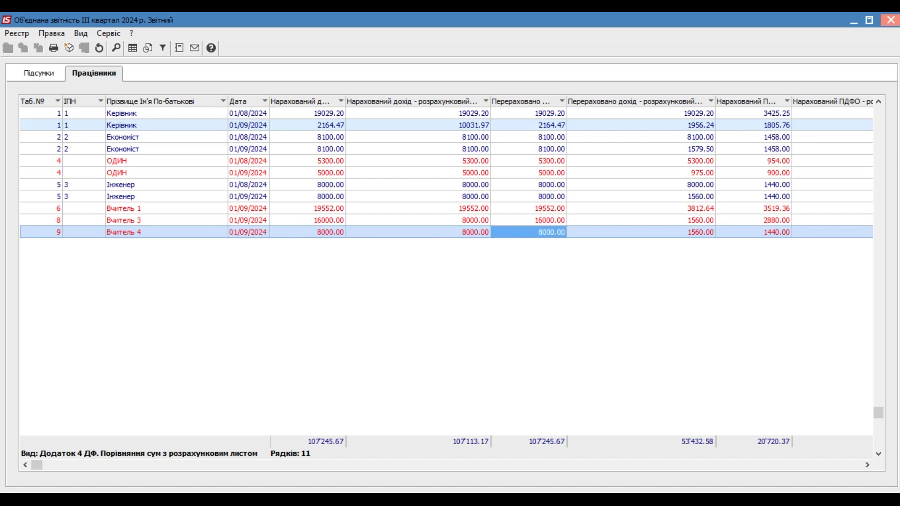
pyautogui.press('Right')
pyautogui.press('Right')
pyautogui.press('Right')
pyautogui.press('Right')
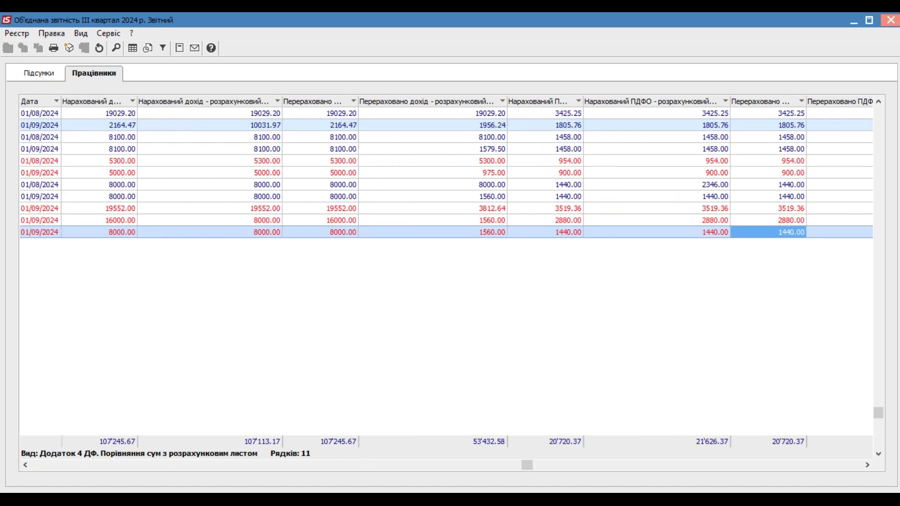
pyautogui.press('Left')
pyautogui.press('Left')
pyautogui.press('Left')
pyautogui.press('Left')
pyautogui.press('Left')
pyautogui.press('Left')
pyautogui.press('Left')
pyautogui.press('Left')
pyautogui.press('Left')
pyautogui.press('Left')
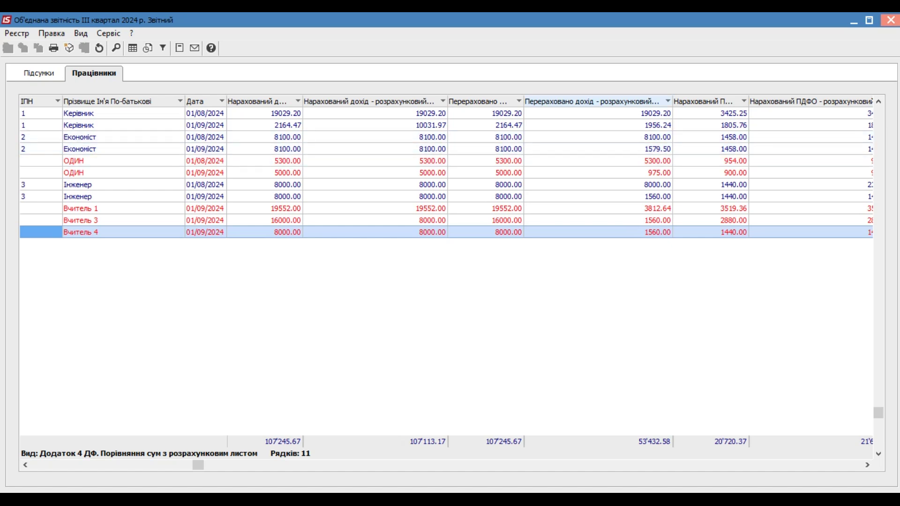
# Return to the combined report register, mark the quarter 3 2024 report, and open its XML export settings
pyautogui.click(891, 19)
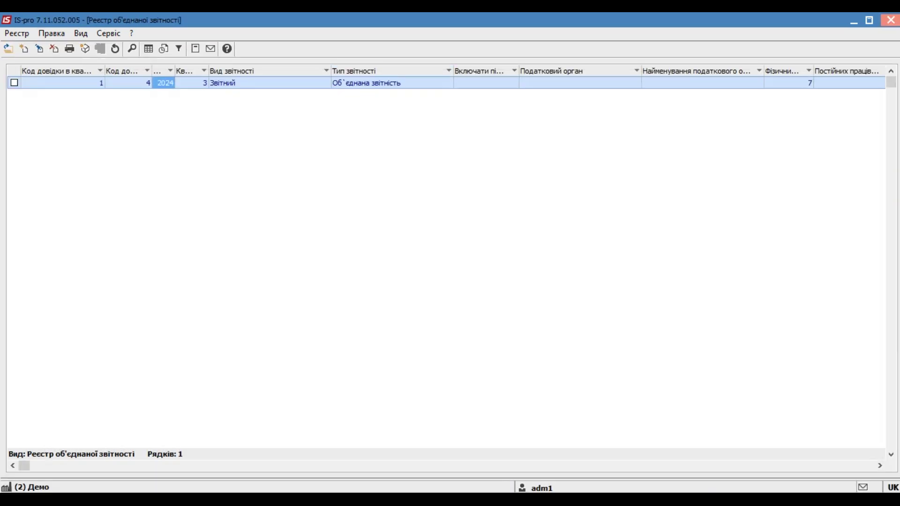
pyautogui.click(62, 83)
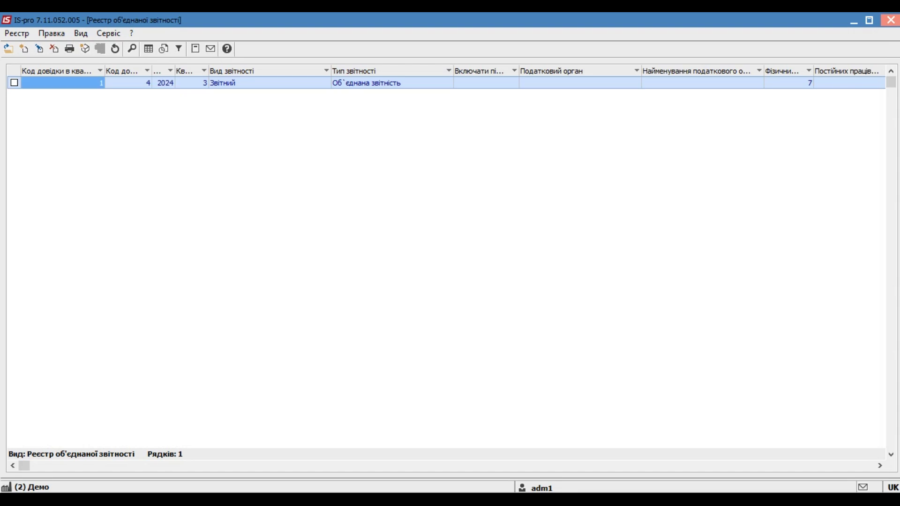
pyautogui.click(14, 83)
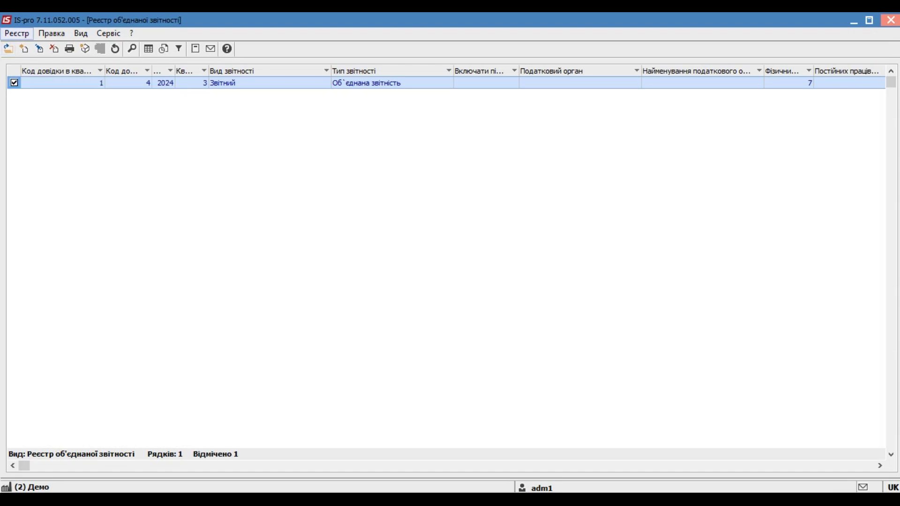
pyautogui.click(17, 32)
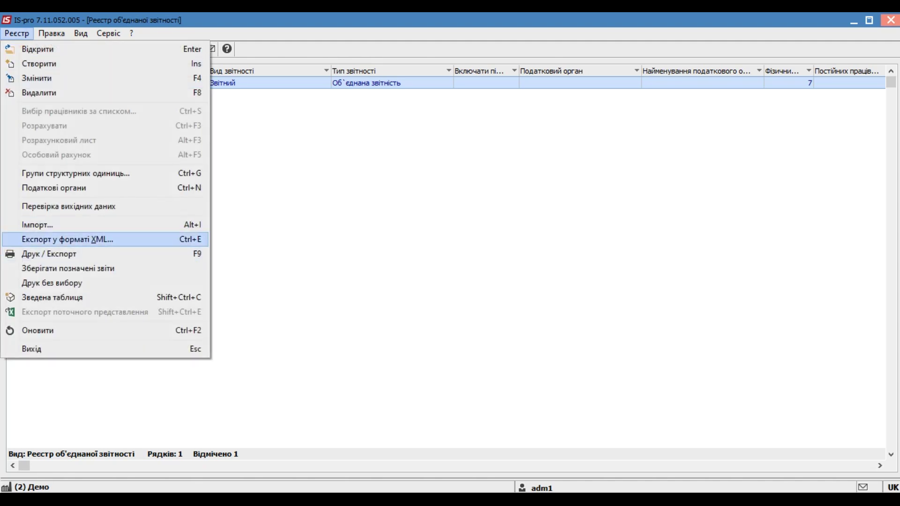
pyautogui.click(67, 239)
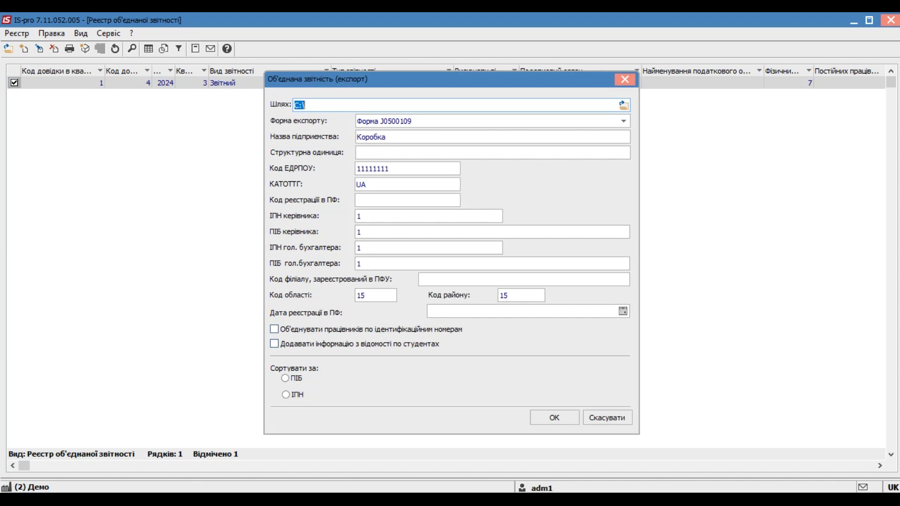
# Review the export settings fields from the path and enterprise details through the manager and chief accountant entries
pyautogui.press('Tab')
pyautogui.press('Tab')
pyautogui.press('Tab')
pyautogui.press('Tab')
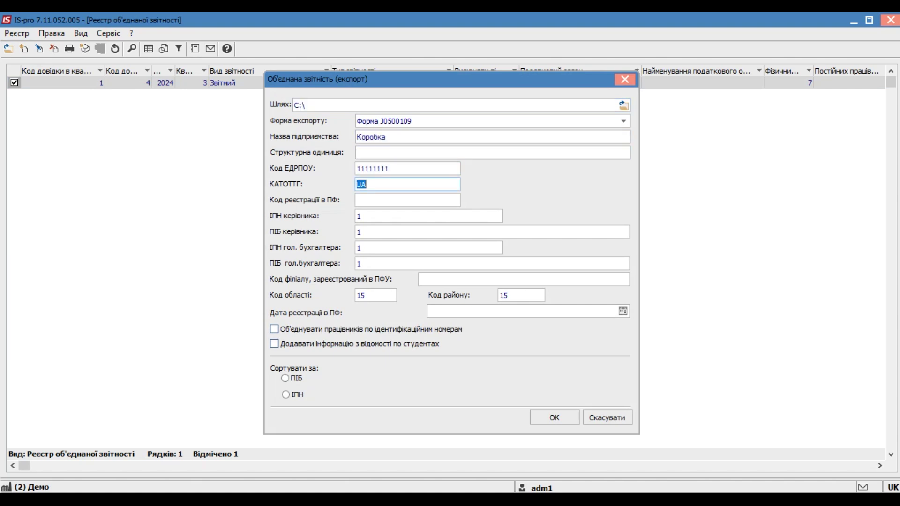
pyautogui.press('Tab')
pyautogui.press('Tab')
pyautogui.press('Tab')
pyautogui.press('Tab')
pyautogui.press('Tab')
pyautogui.press('Tab')
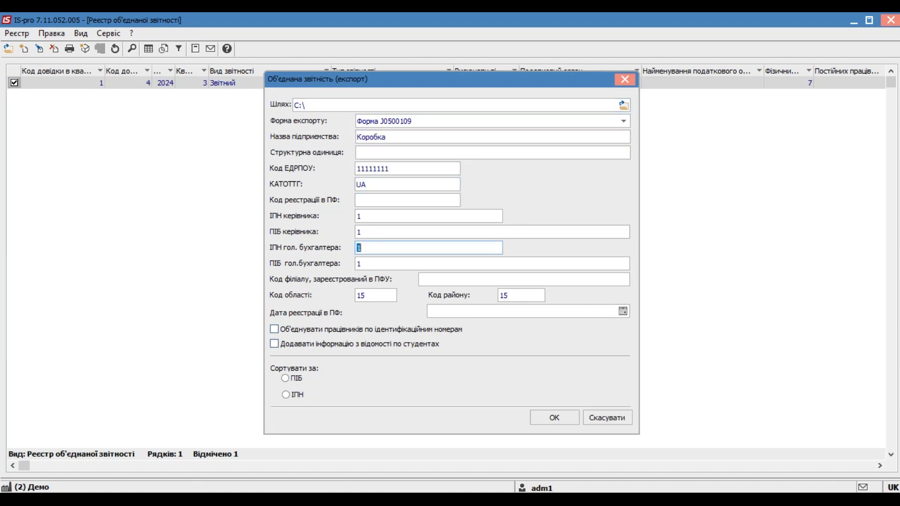
pyautogui.press('Tab')
# Look through the available export forms from J0500109 back to J0500106, keeping the current form selection
pyautogui.click(623, 121)
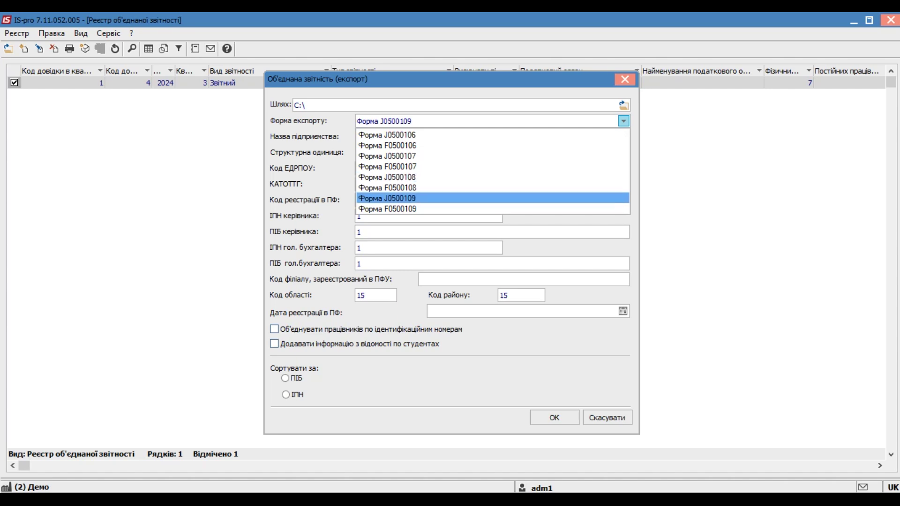
pyautogui.press('Up')
pyautogui.press('Up')
pyautogui.press('Up')
pyautogui.press('Up')
pyautogui.press('Up')
pyautogui.press('Up')
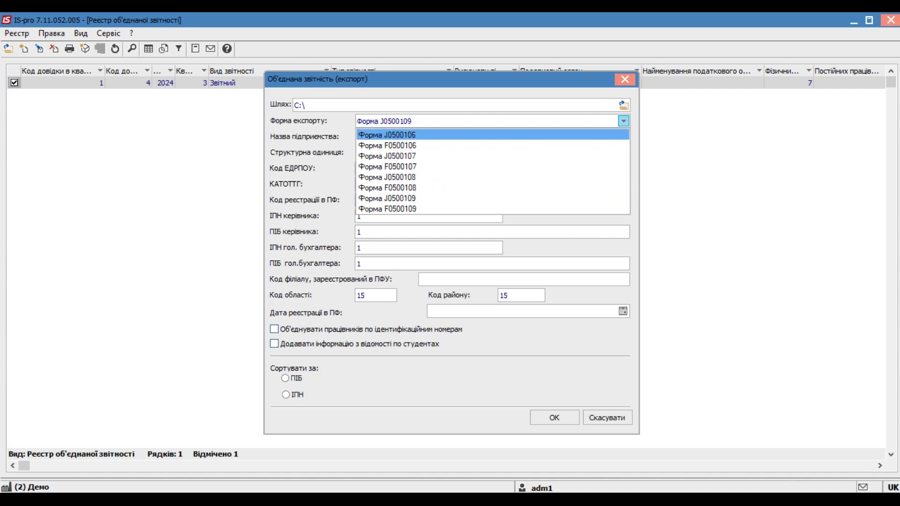
pyautogui.press('Escape')
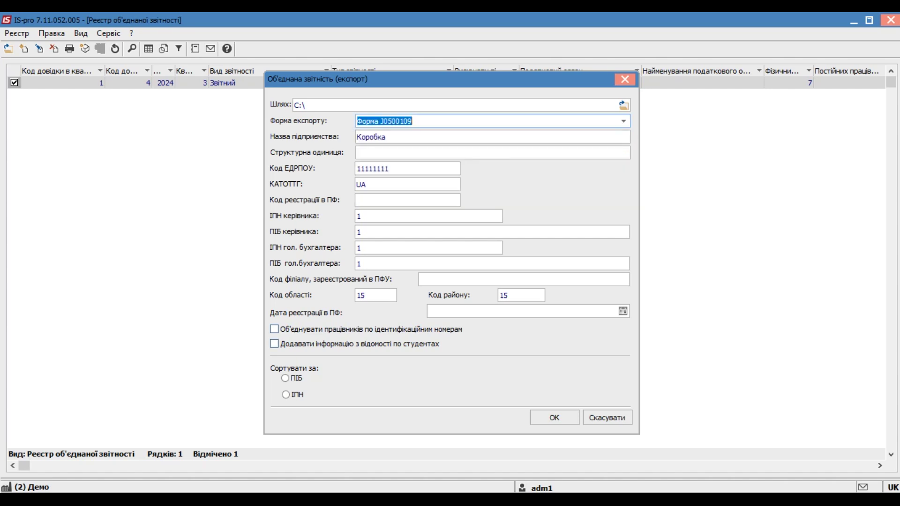
# Export the marked report as XML to C:\ using Форма J0500109 and dismiss the notices
pyautogui.click(300, 105)
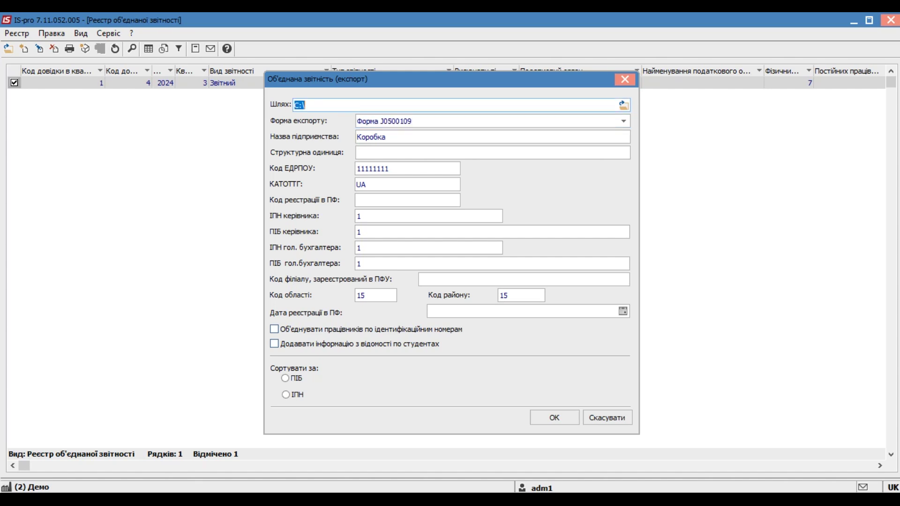
pyautogui.click(306, 105)
pyautogui.doubleClick(304, 104)
pyautogui.click(554, 418)
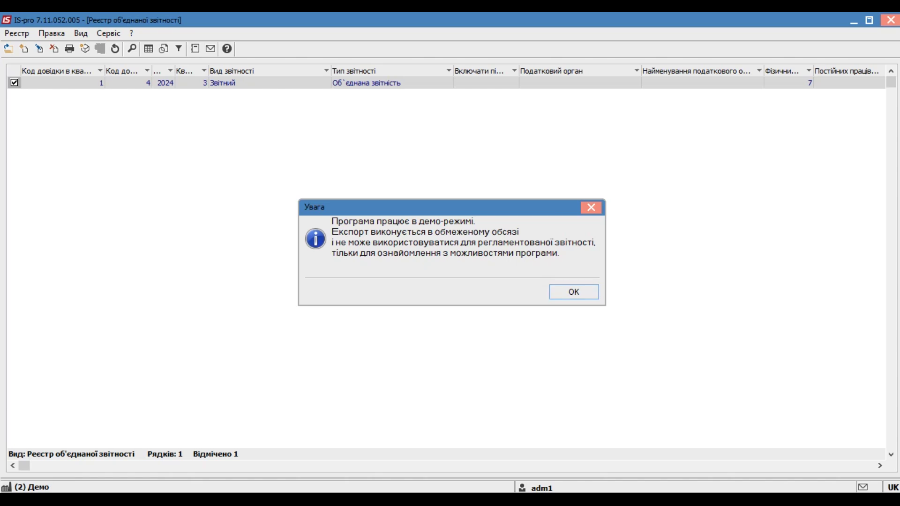
pyautogui.press('Return')
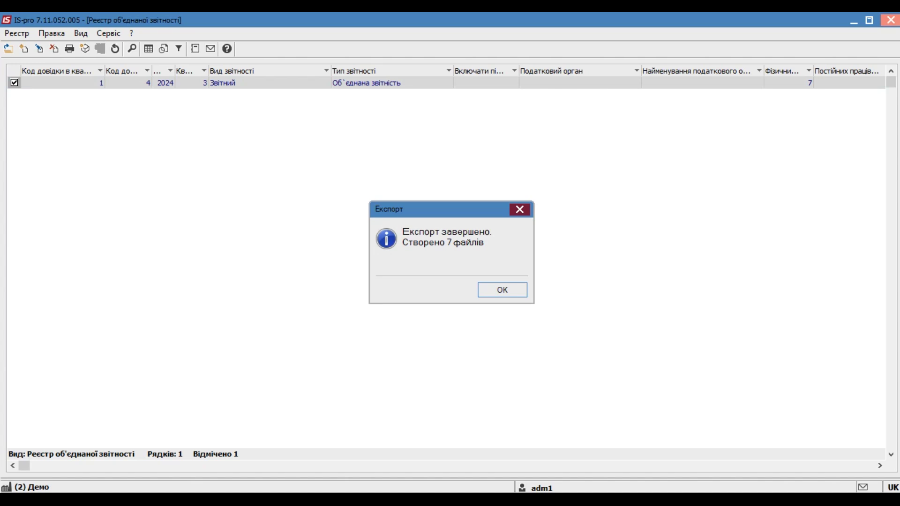
pyautogui.press('Return')
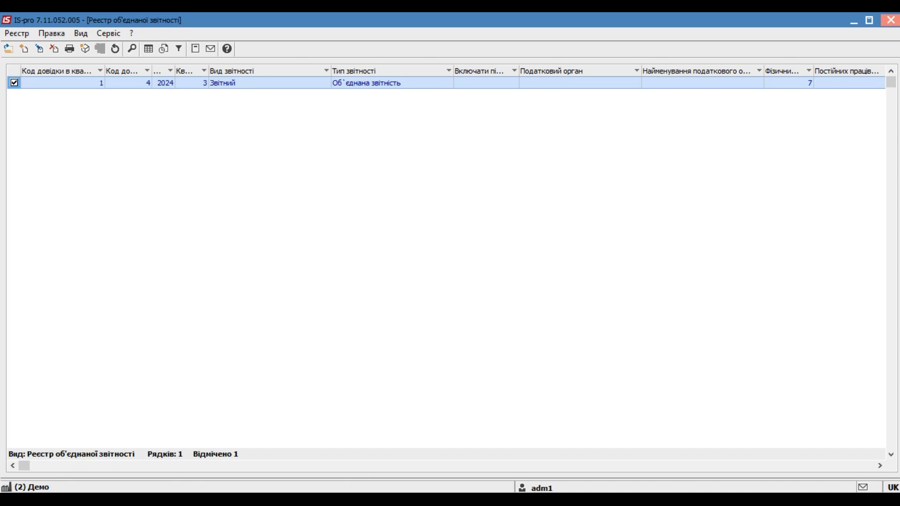